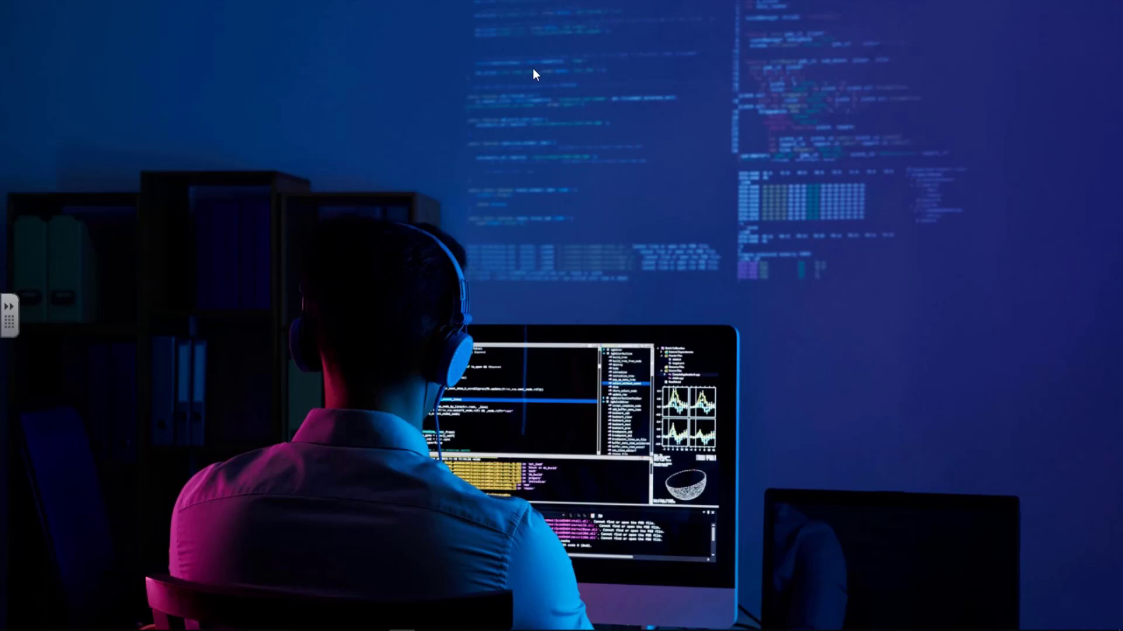
Step: Open the Start menu from the bottom-left corner of the taskbar
mouse_move(11, 624)
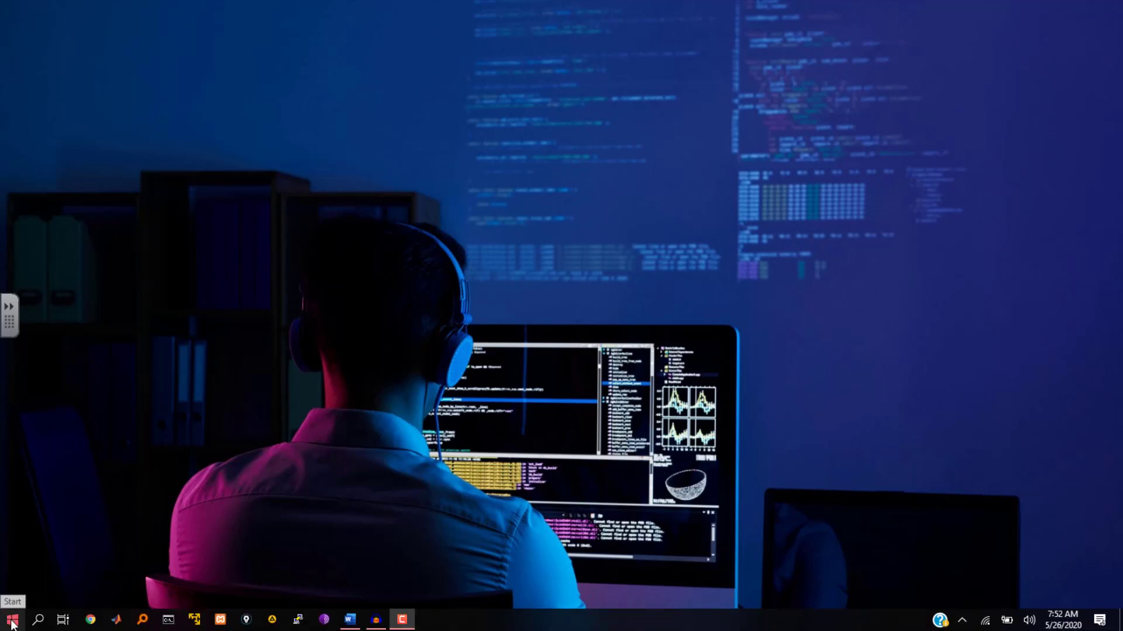
click(12, 624)
Step: Open Control Panel via a 'contr' search, keep Small icons view, and go to User Accounts
text(con)
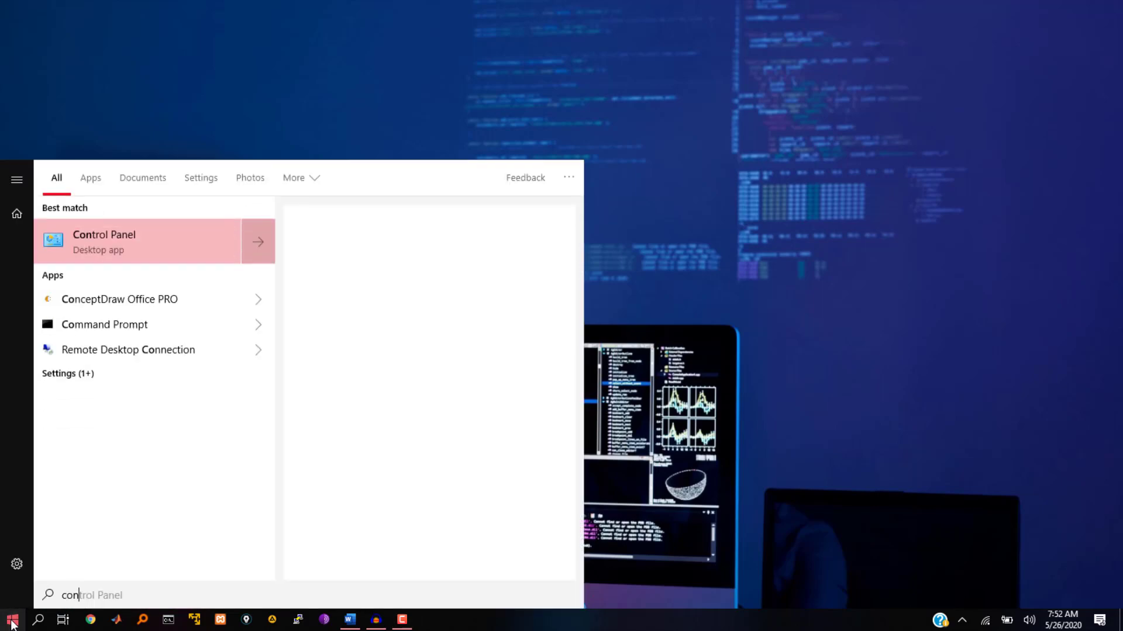
text(tr)
click(89, 242)
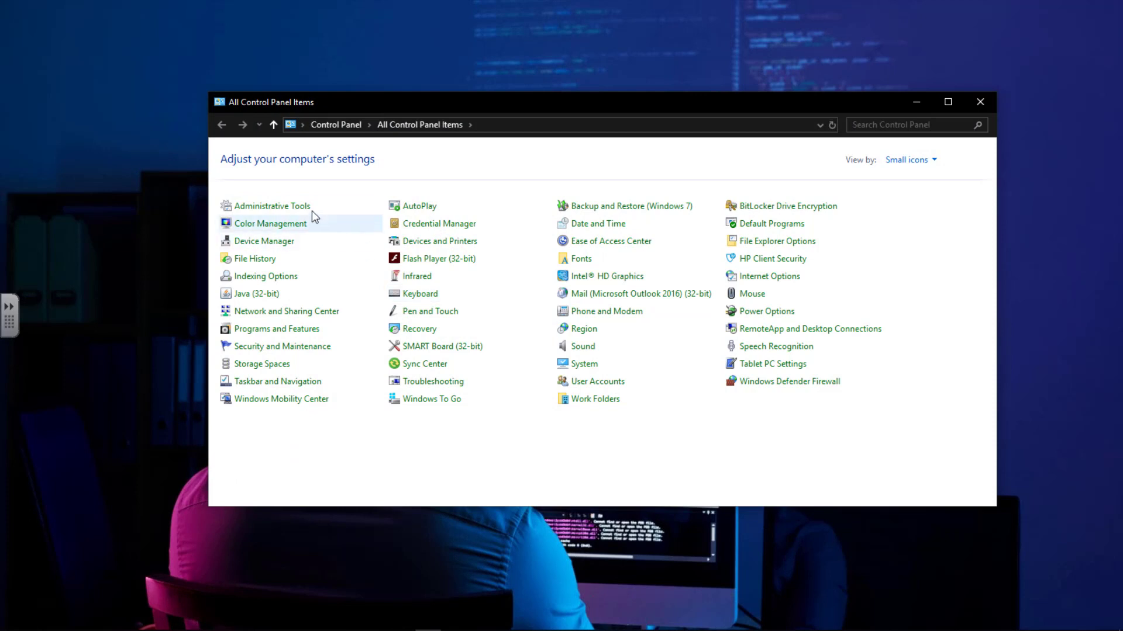
click(908, 162)
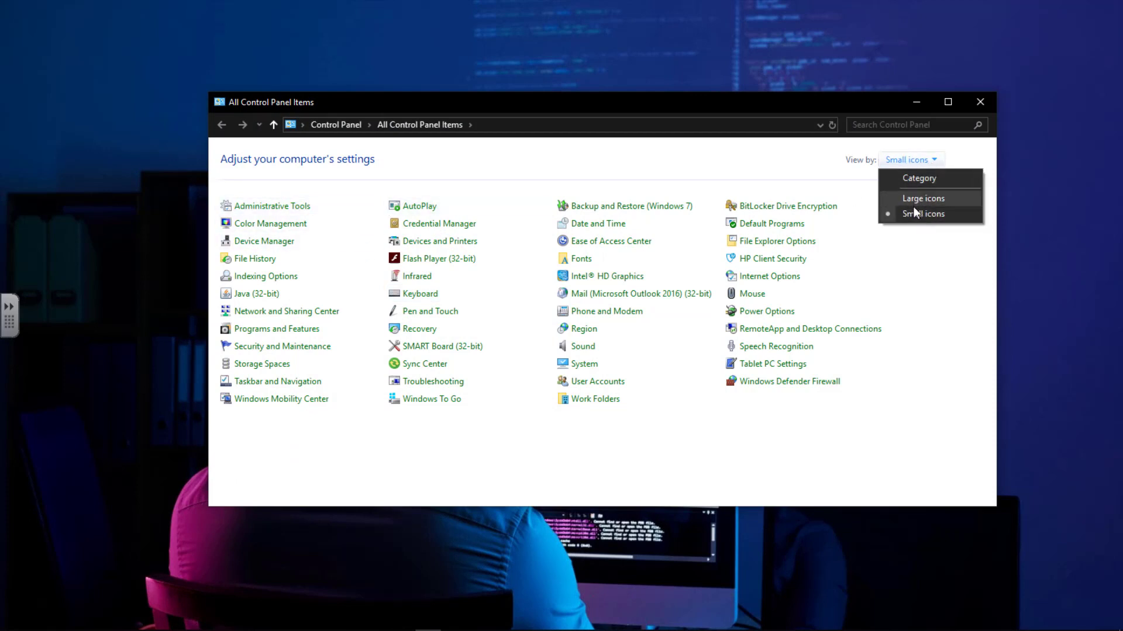
click(611, 181)
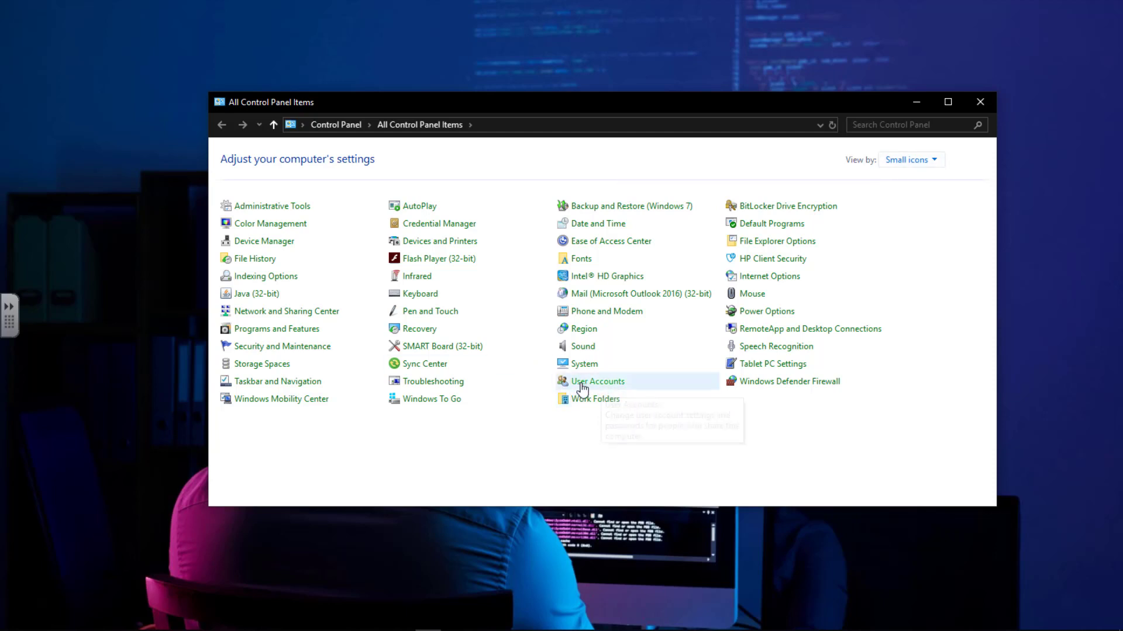
click(597, 389)
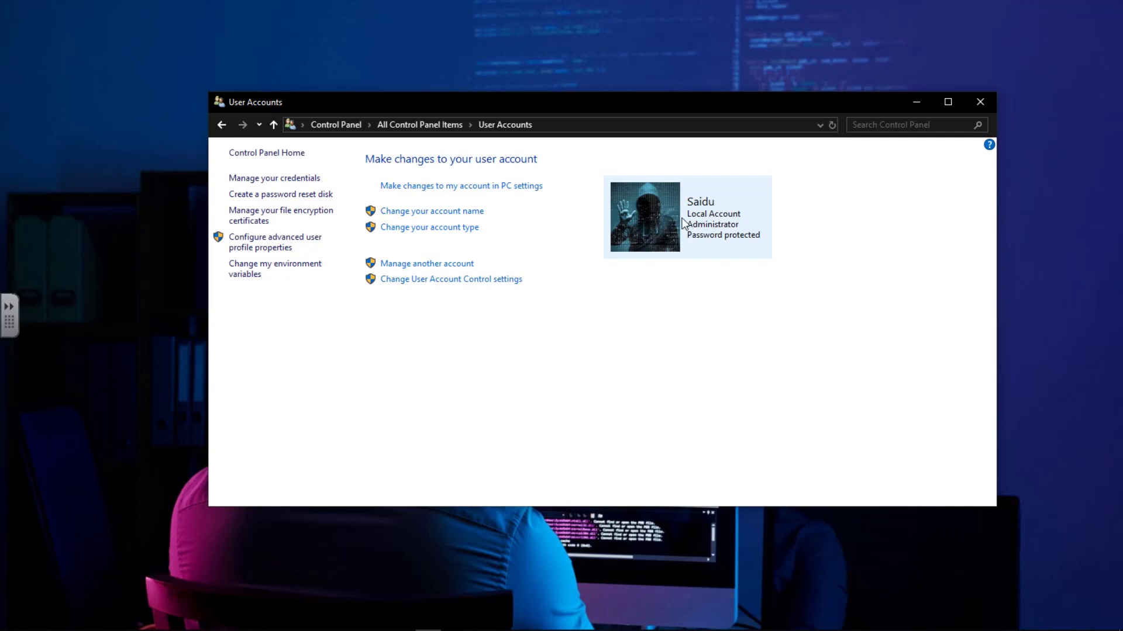
Step: Glance at the Start menu account options, dismiss them, and open Manage another account
click(13, 619)
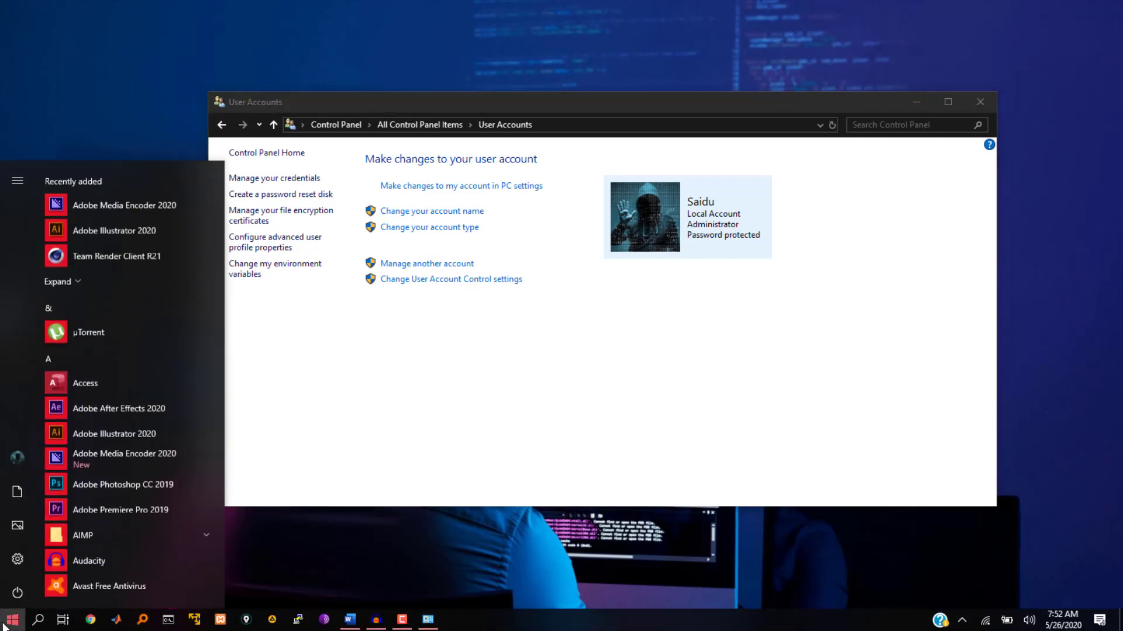
click(17, 457)
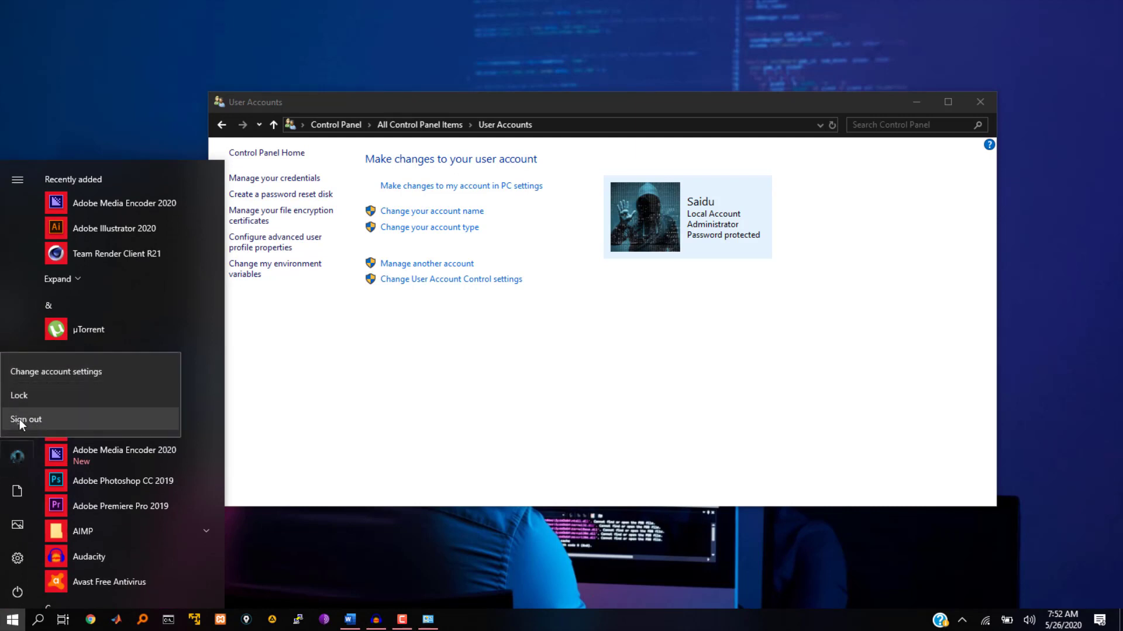
click(428, 344)
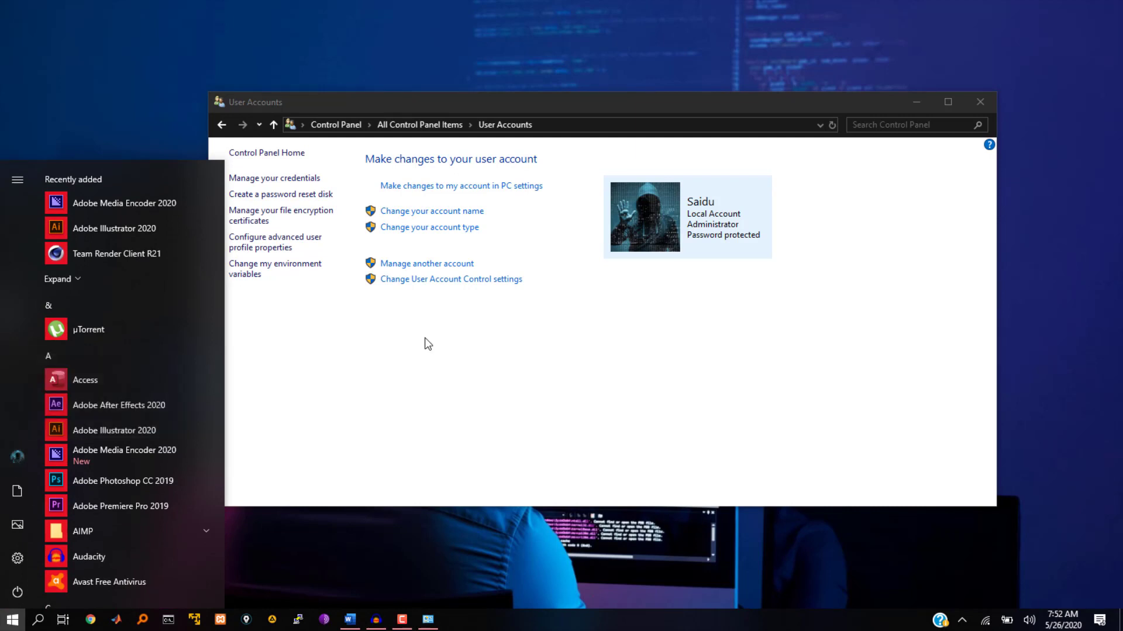
click(428, 344)
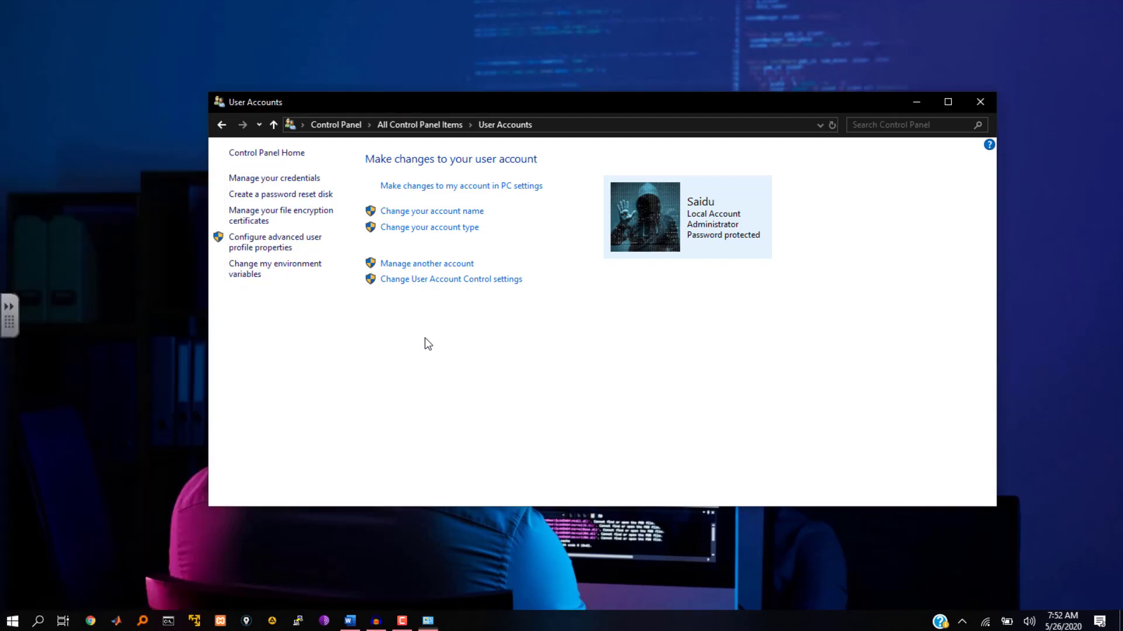
click(421, 265)
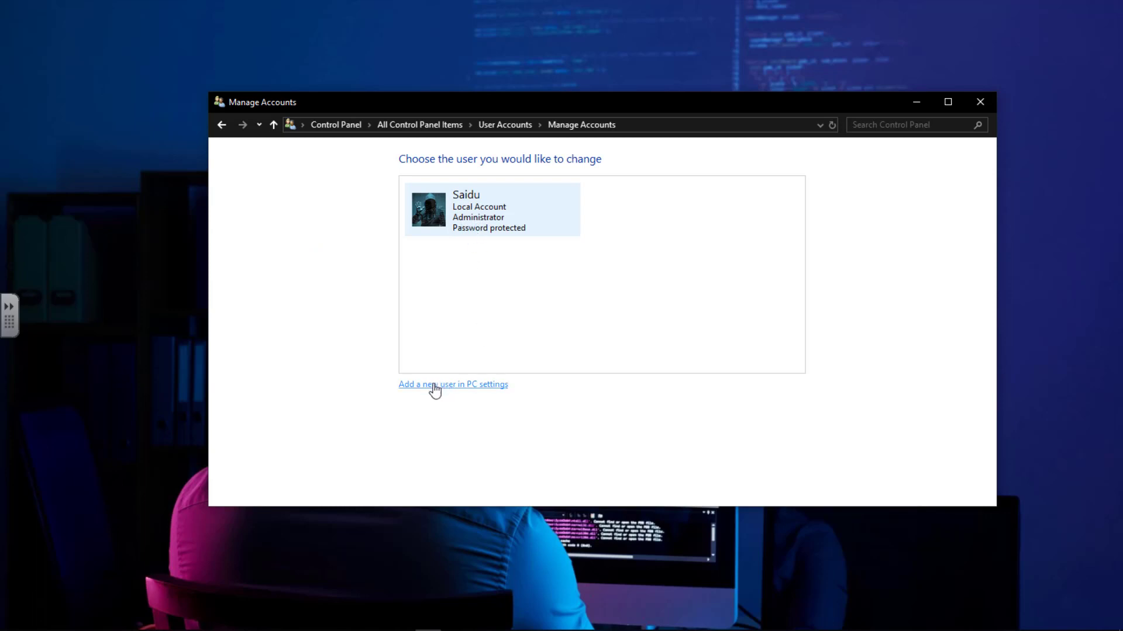
Step: Follow the 'Add a new user in PC settings' link to Family & other users
click(466, 386)
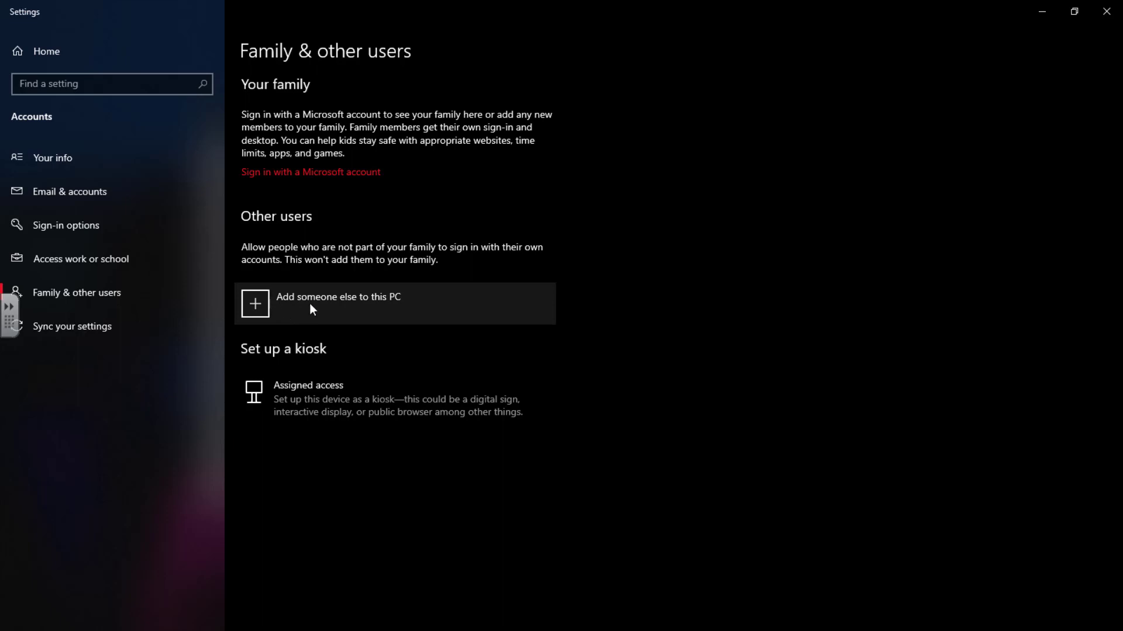
Step: Add someone else without sign-in information, choosing a user without a Microsoft account
click(349, 304)
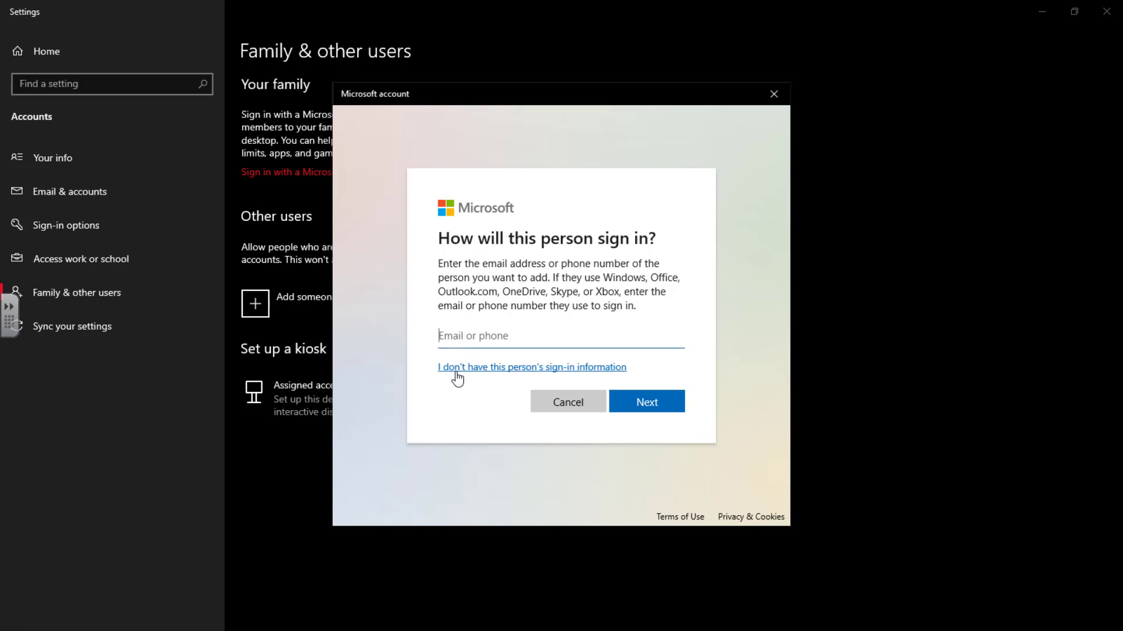
click(536, 372)
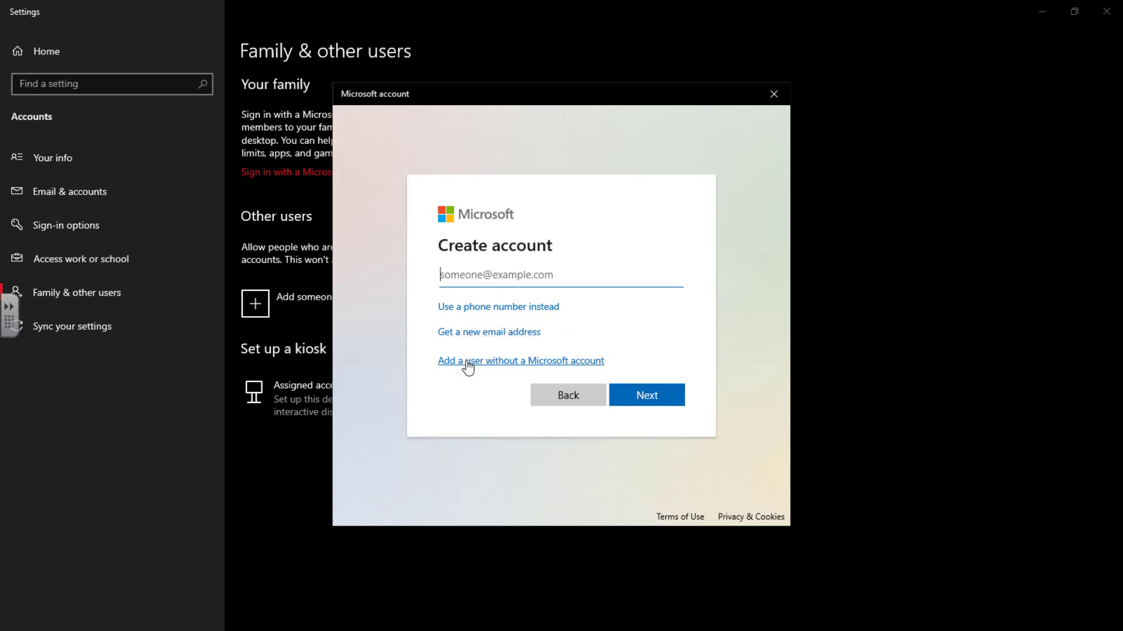
click(518, 363)
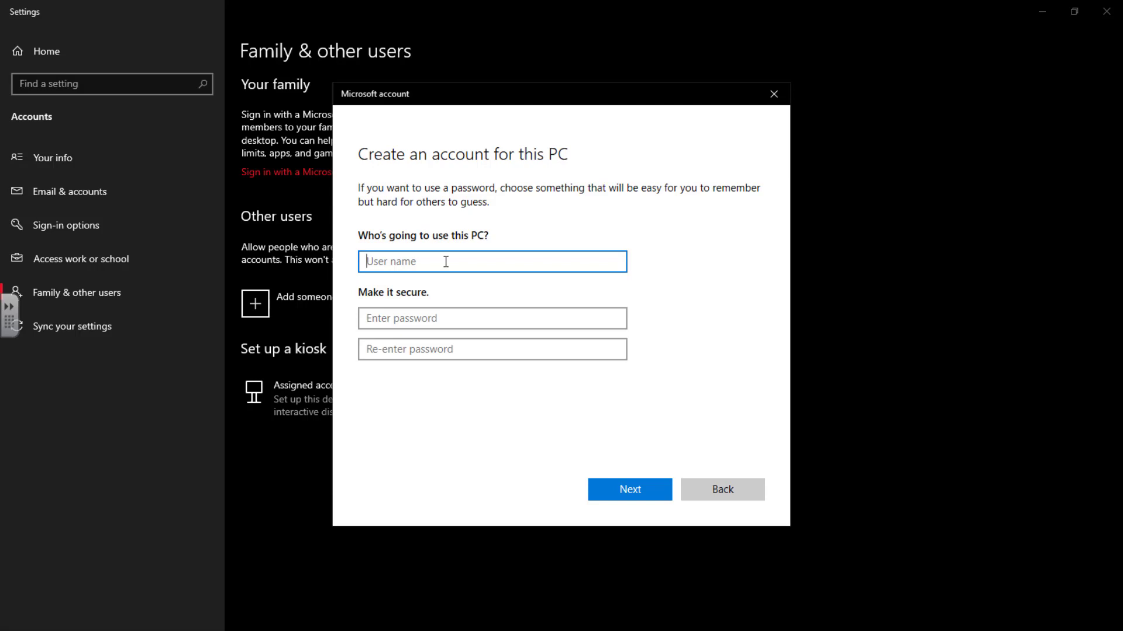
Step: Enter the user name user2 and the account password, revealing the security questions
text(user2)
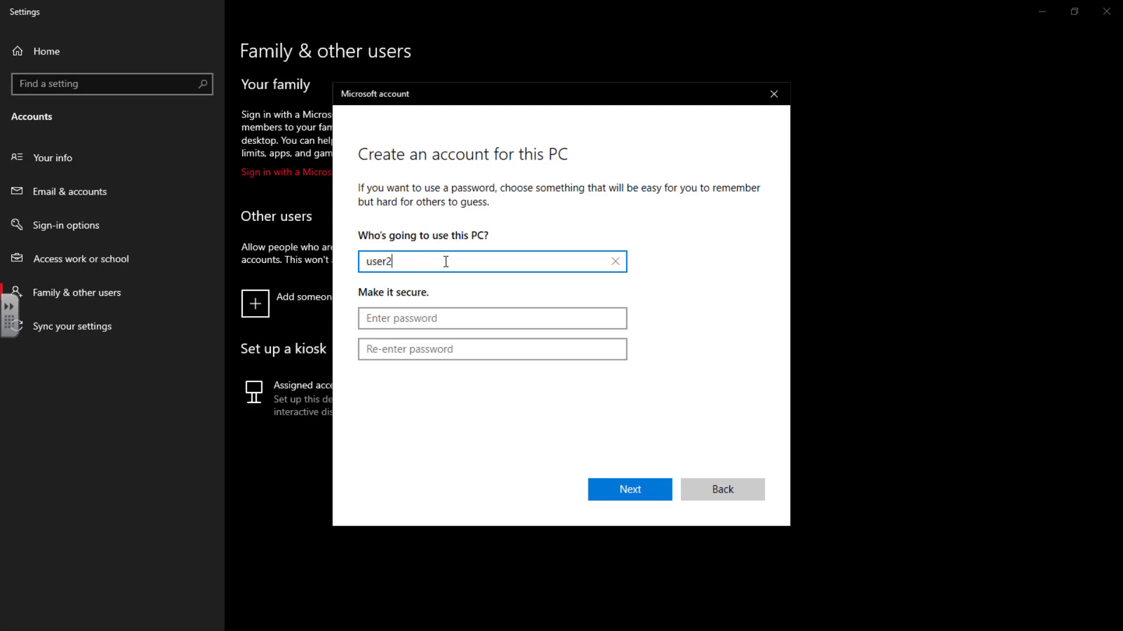
click(455, 321)
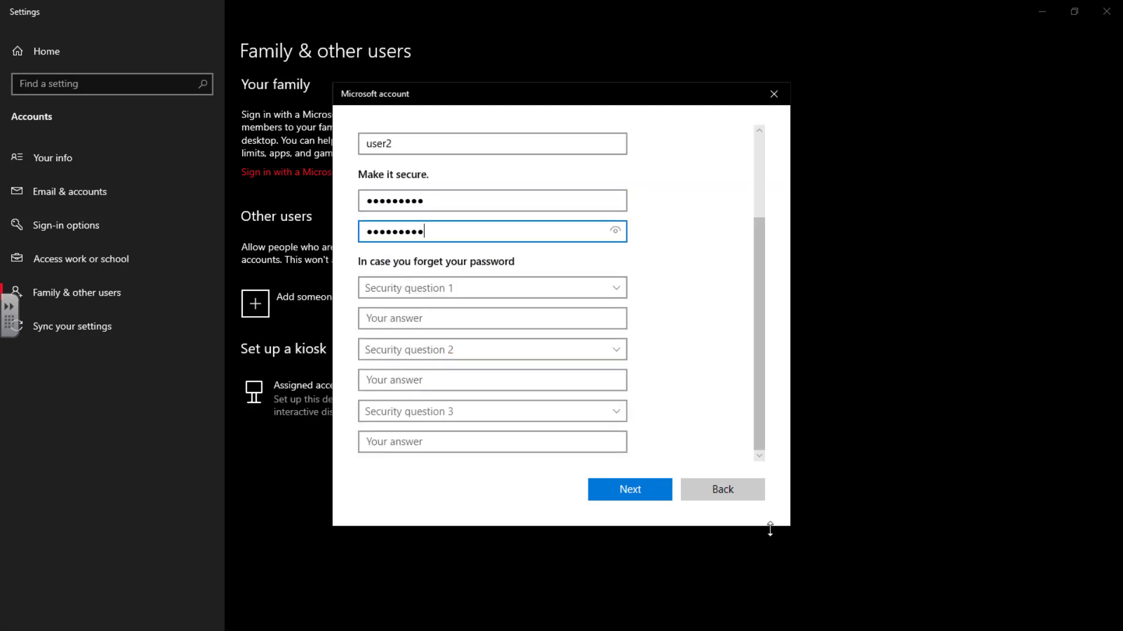
click(667, 497)
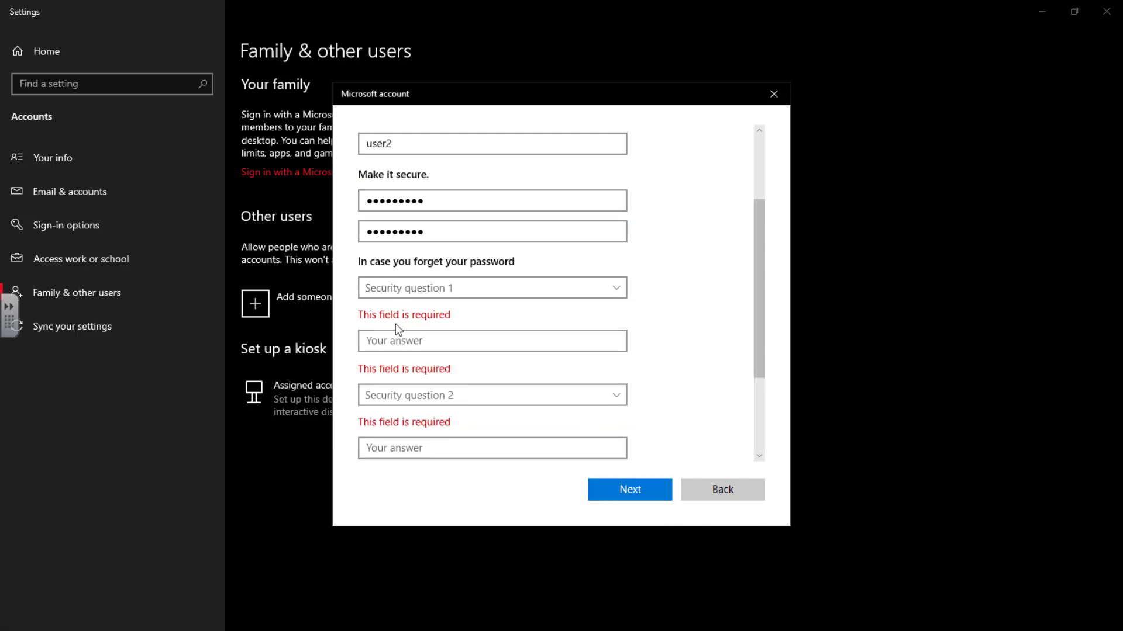
Step: Choose the first pet's name and birth city security questions and enter their answers
click(618, 291)
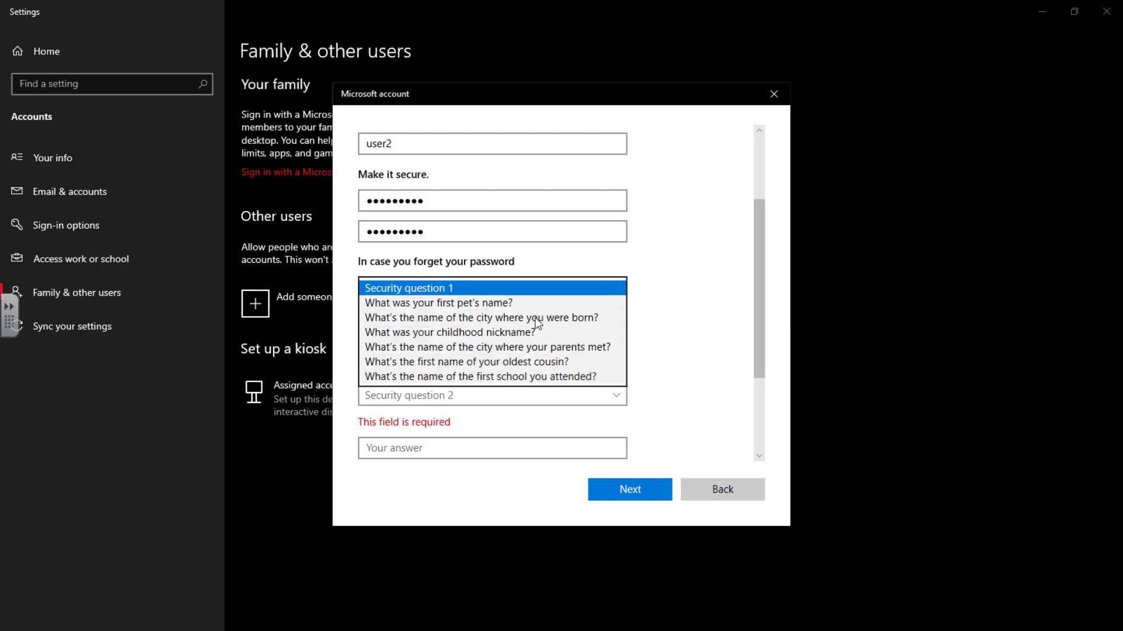
click(487, 304)
click(448, 320)
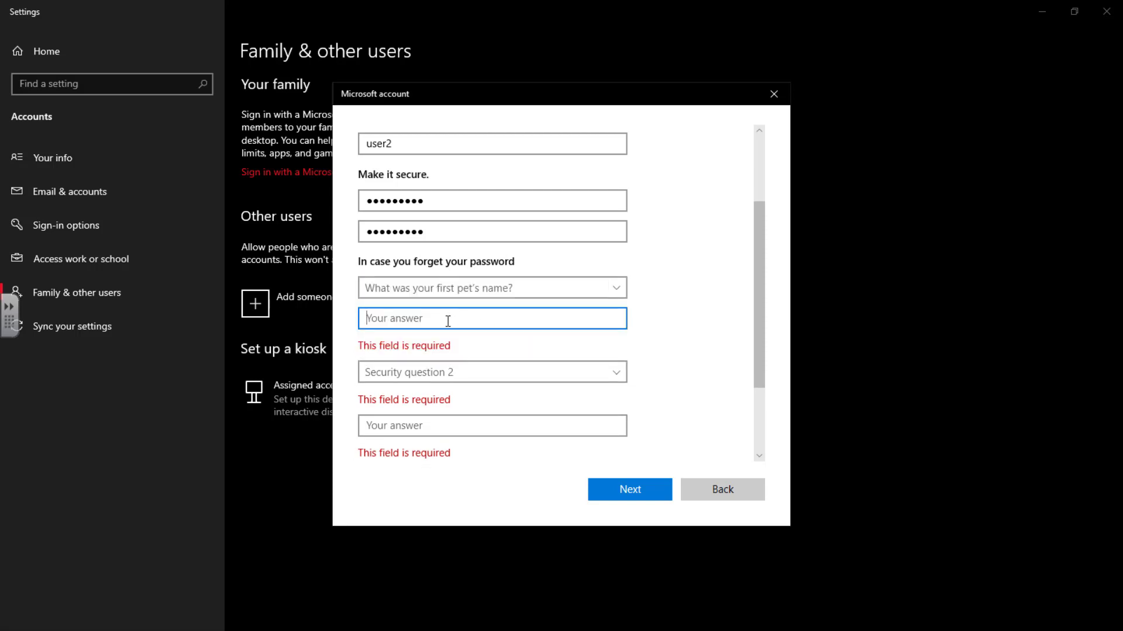
key(Tab)
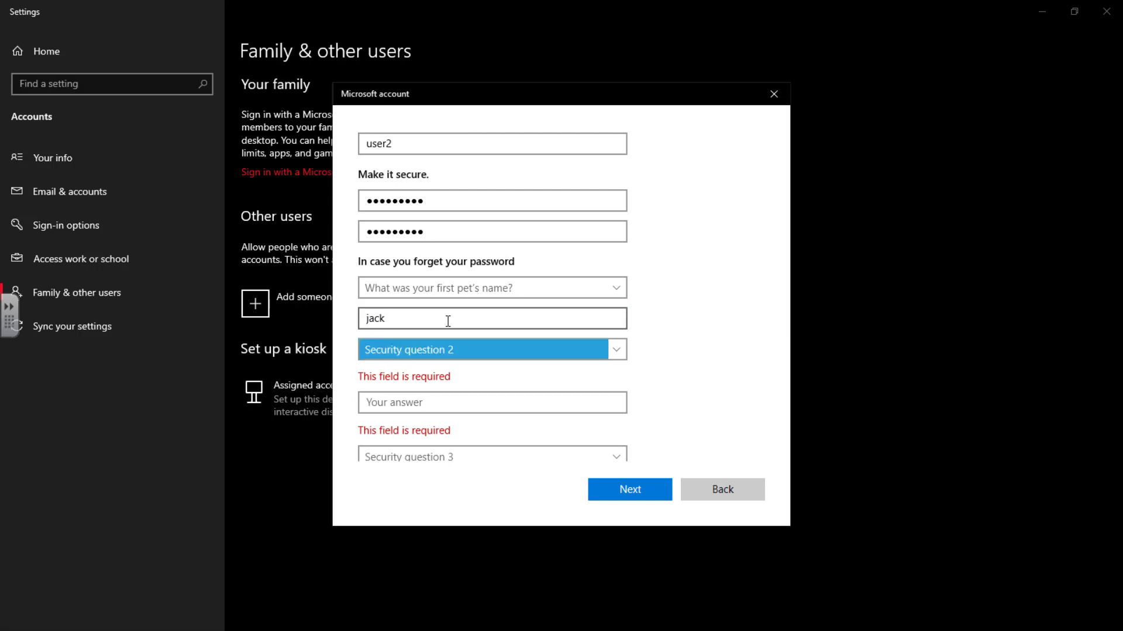
click(619, 351)
click(533, 379)
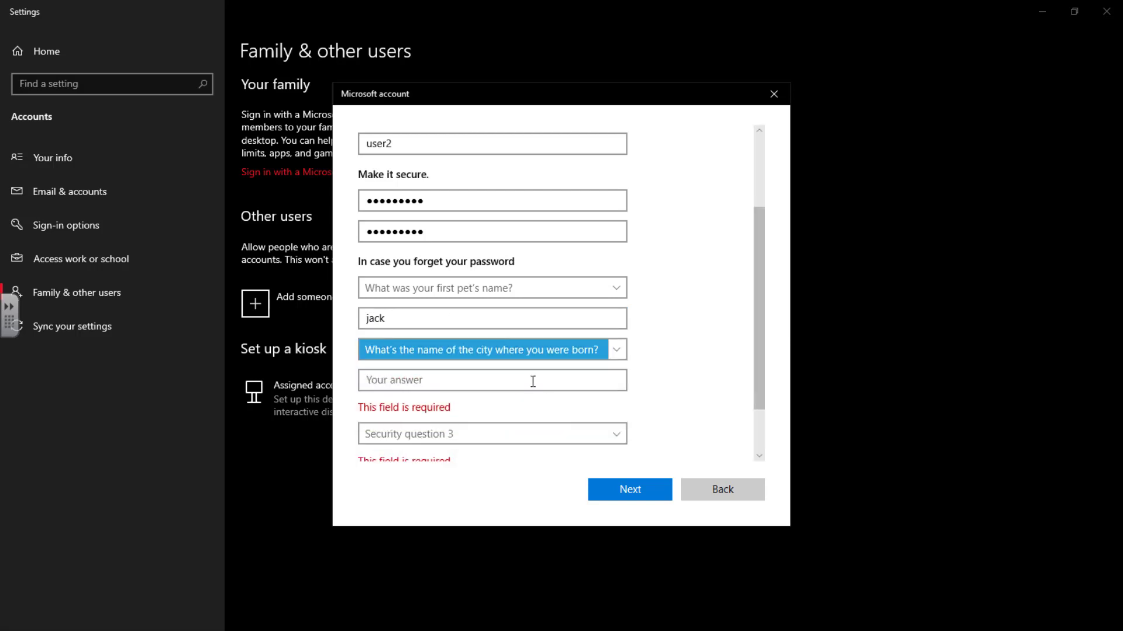
click(489, 384)
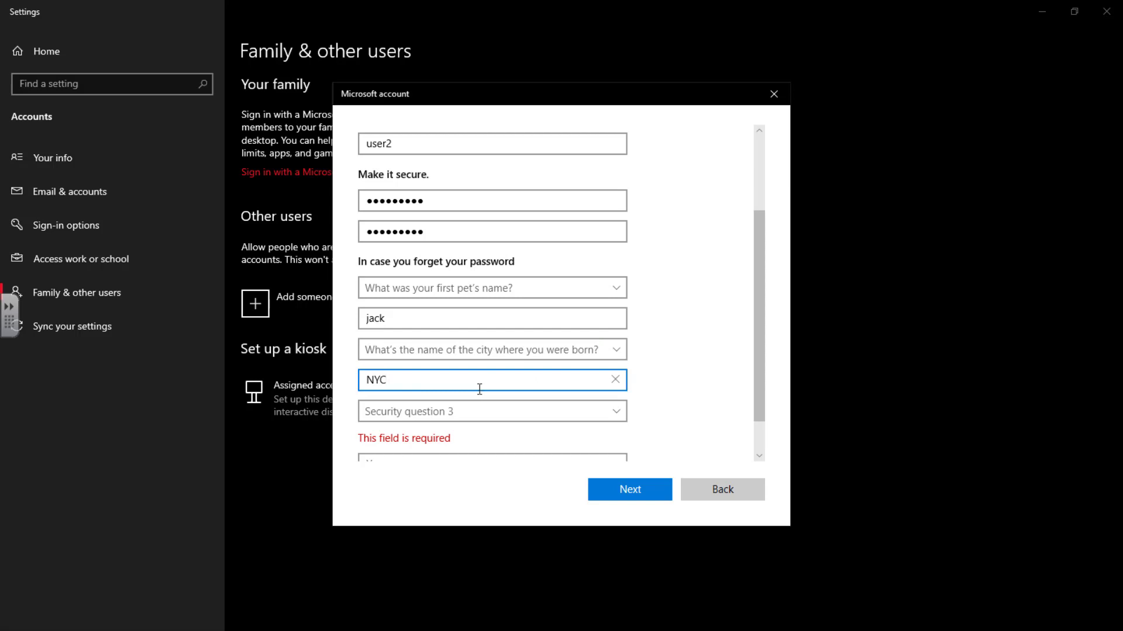
Step: Choose the childhood nickname question, enter its answer, and create the user2 account
scroll(479, 389, down, 1)
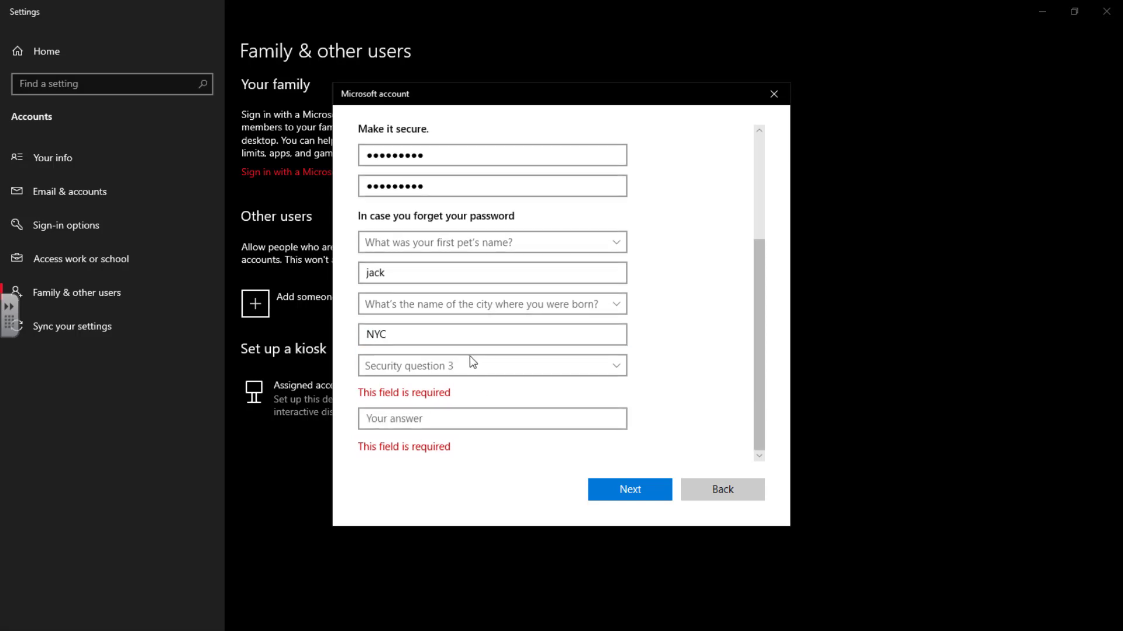
click(469, 365)
click(455, 411)
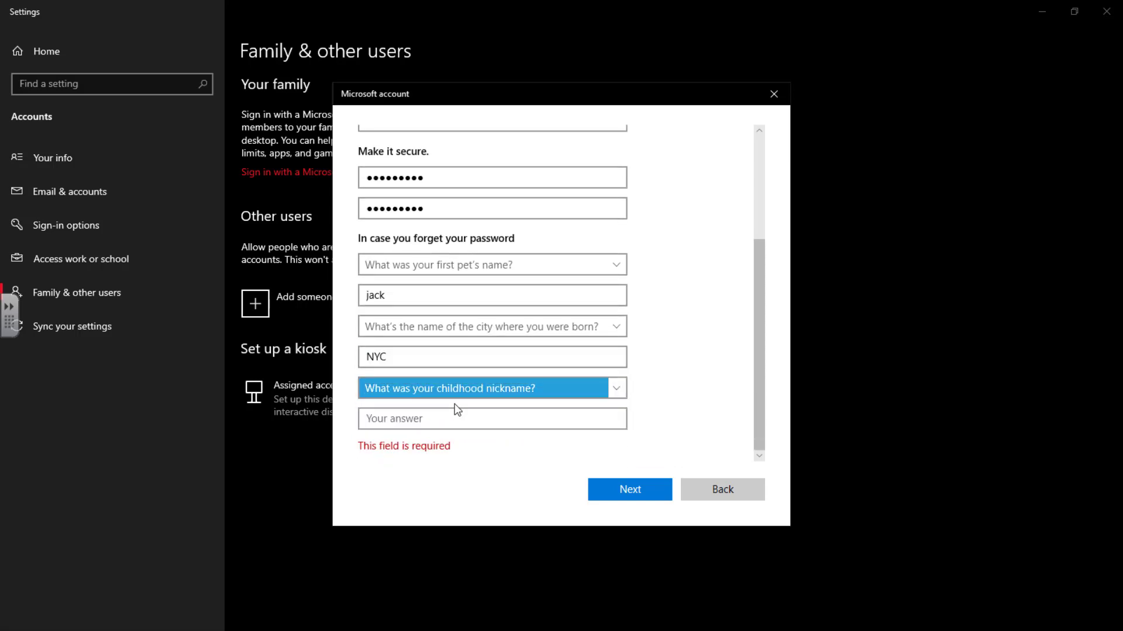
click(452, 419)
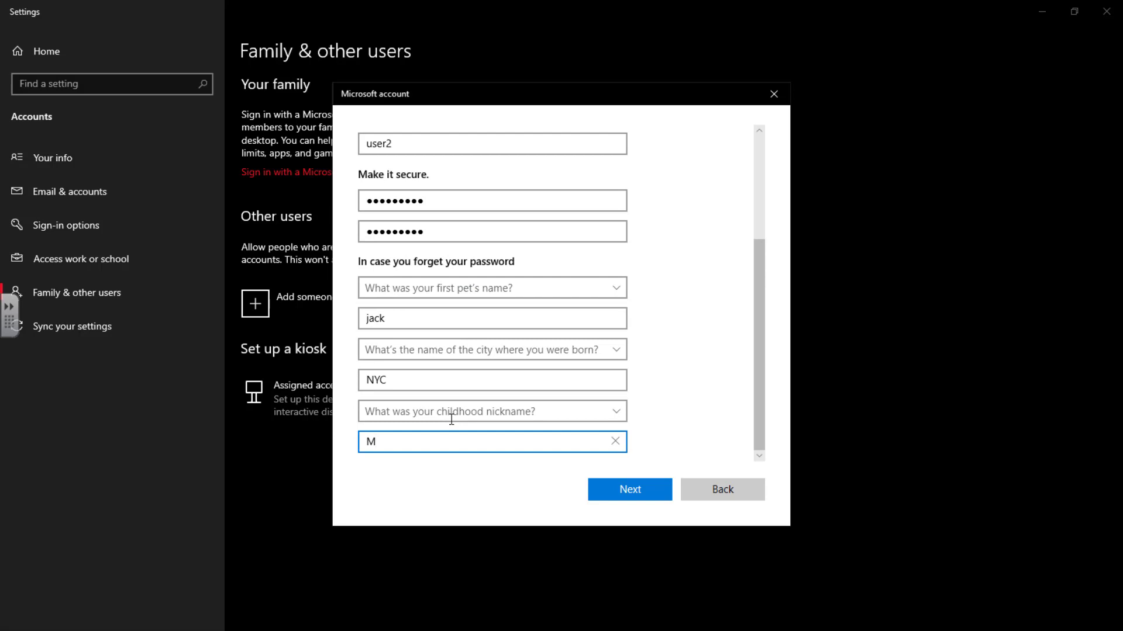
click(623, 489)
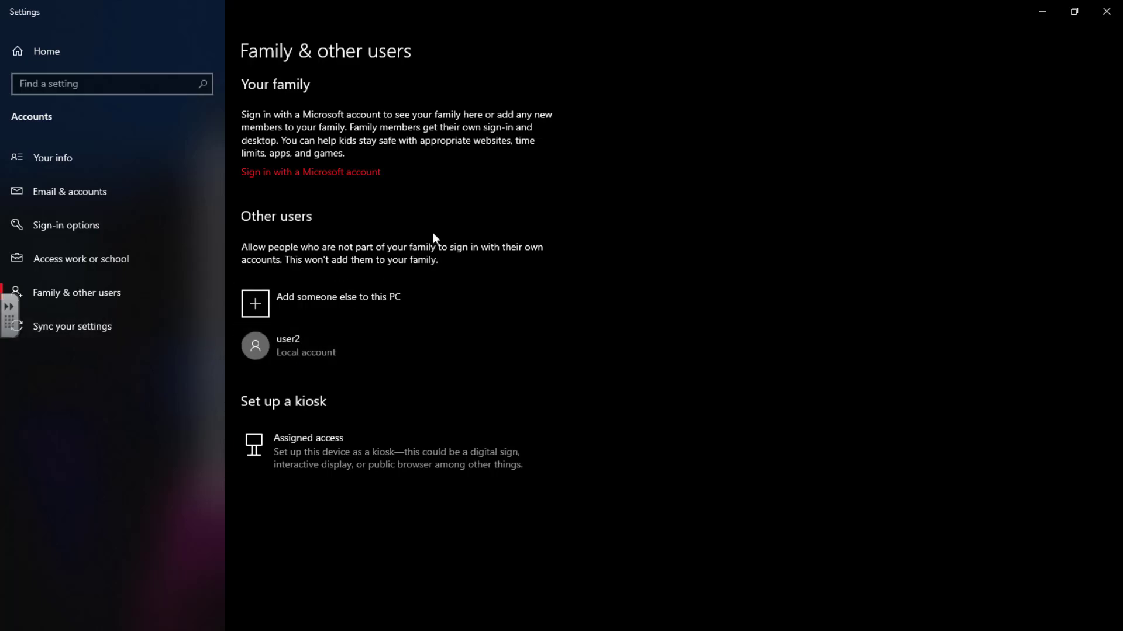
Step: Close the Settings window now that user2 is listed under Other users
click(1106, 11)
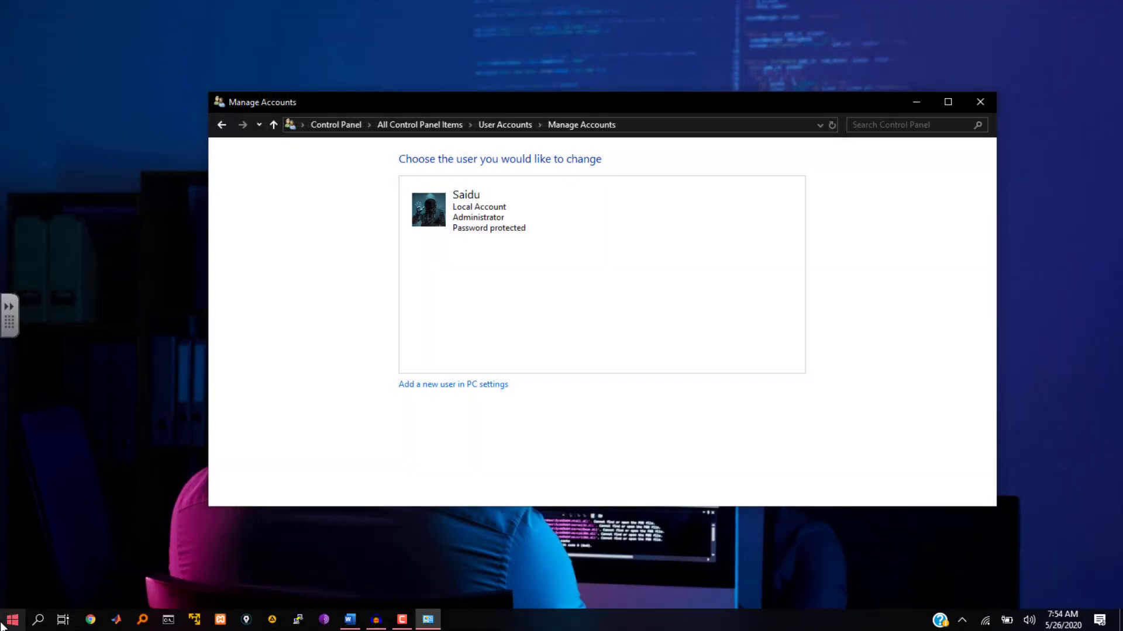
Step: Return to User Accounts, reopen Manage another account to see user2 listed, then close Control Panel
click(3, 624)
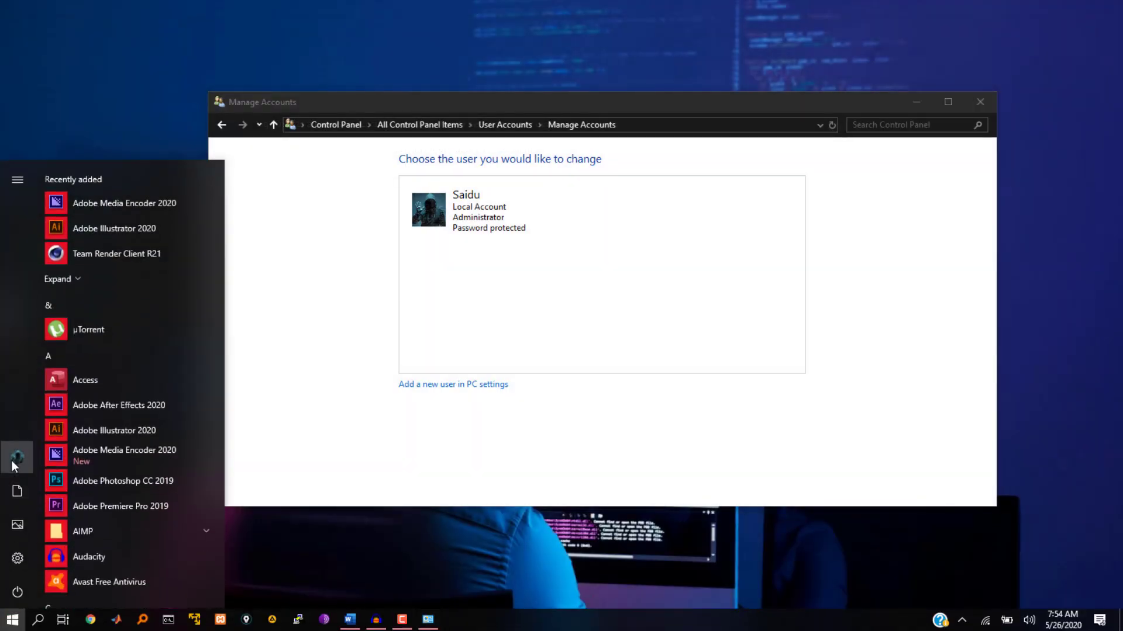
click(12, 462)
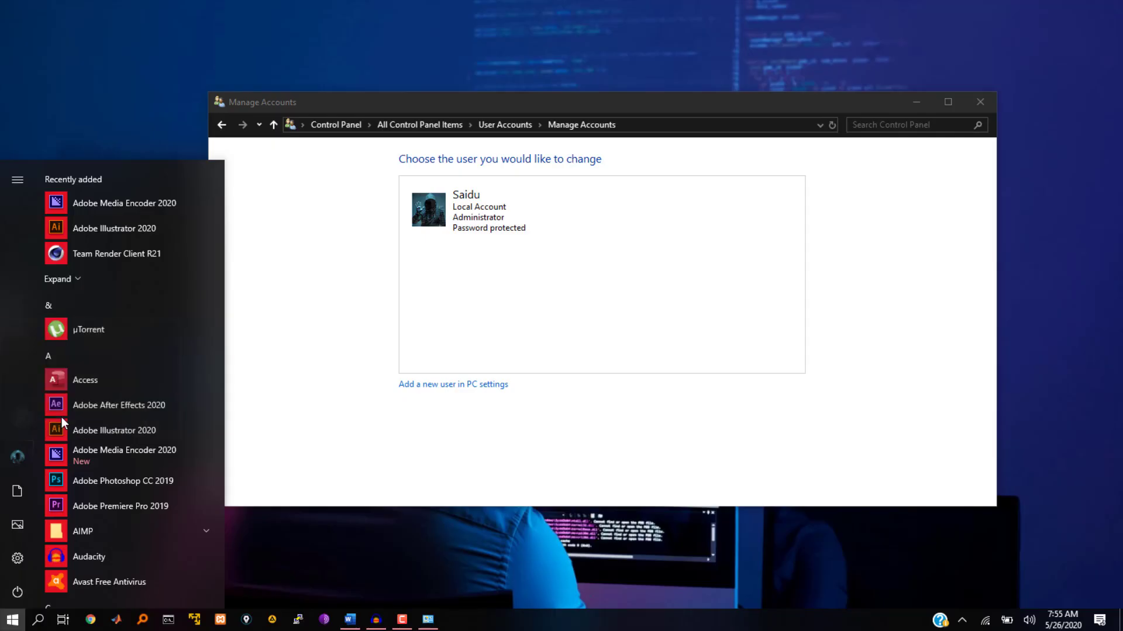
click(531, 280)
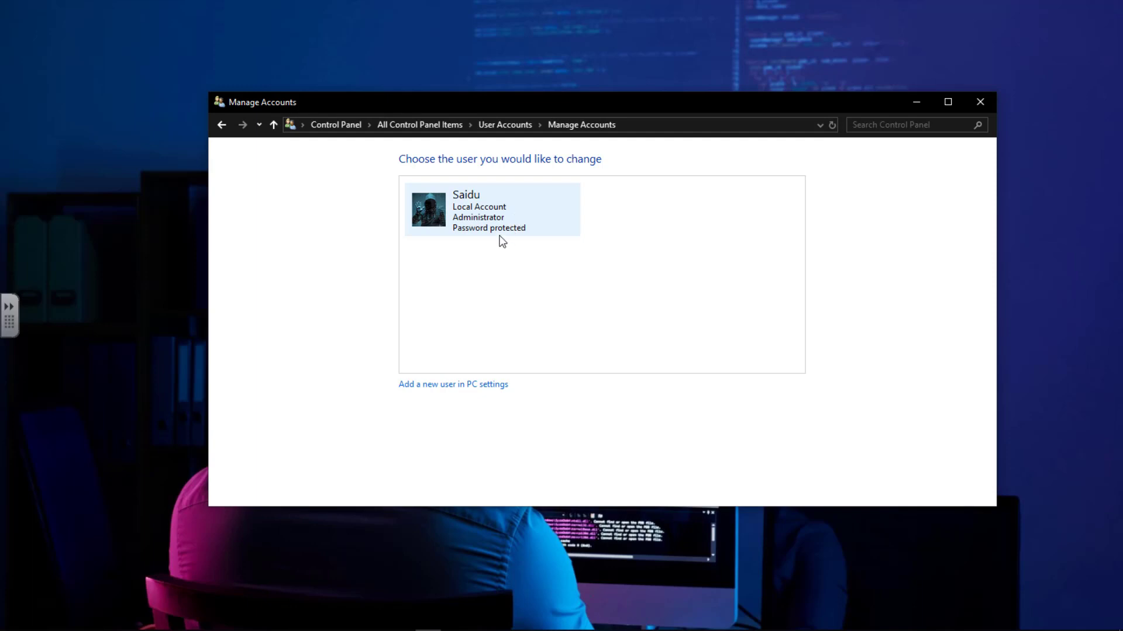
click(222, 127)
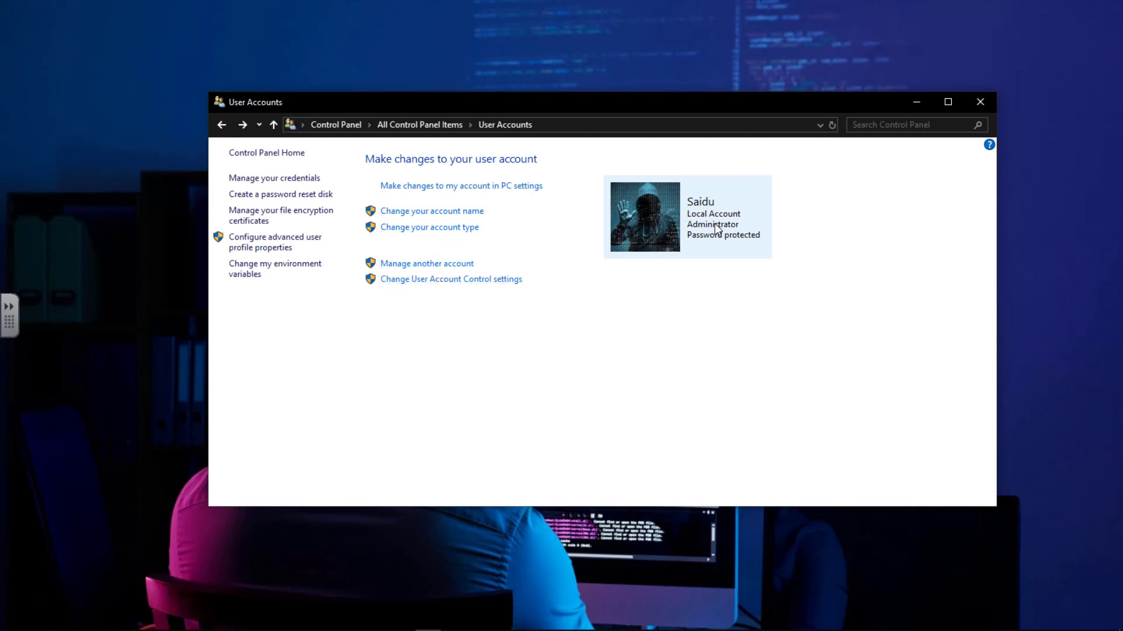
click(400, 265)
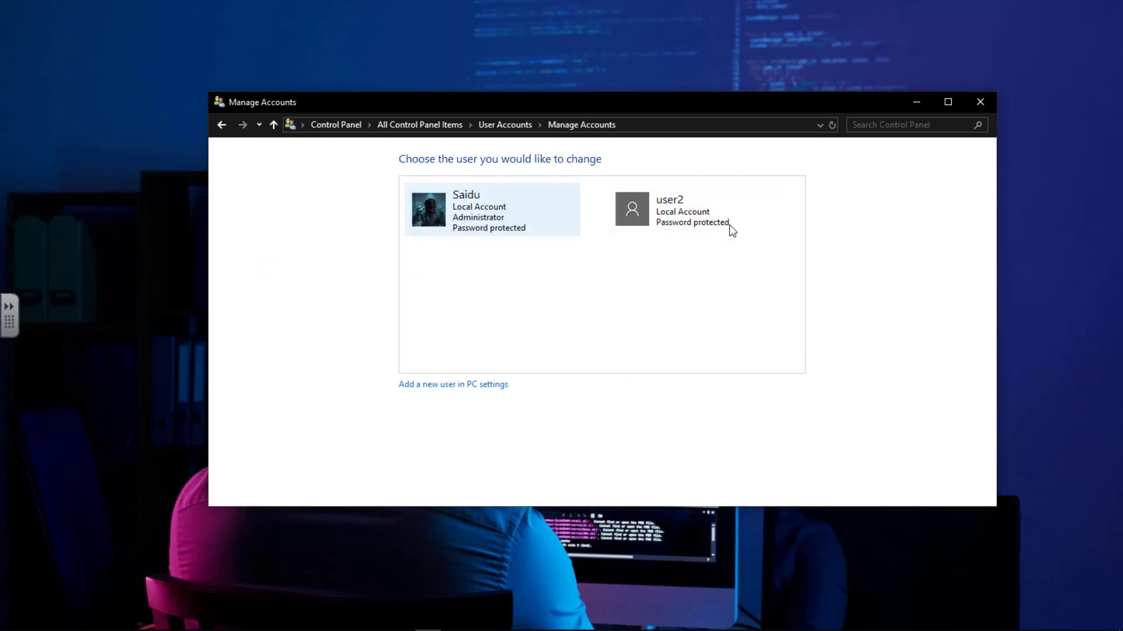
click(980, 101)
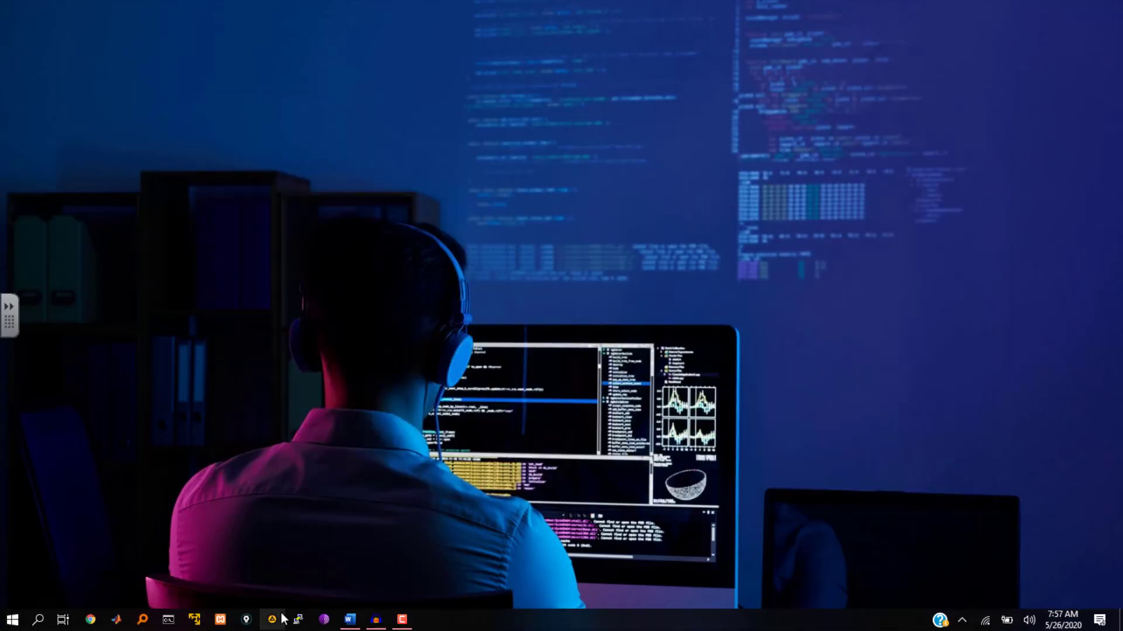
Step: Open File Explorer via Pictures, browse to C:\Users, and select and right-click the user2 folder
click(6, 624)
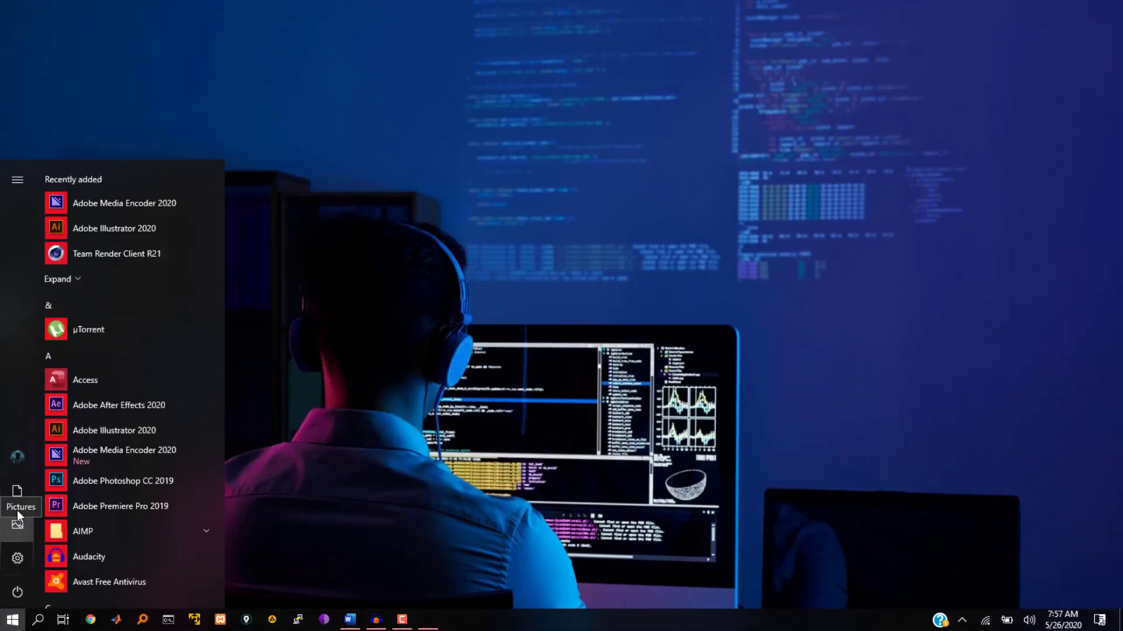
click(17, 524)
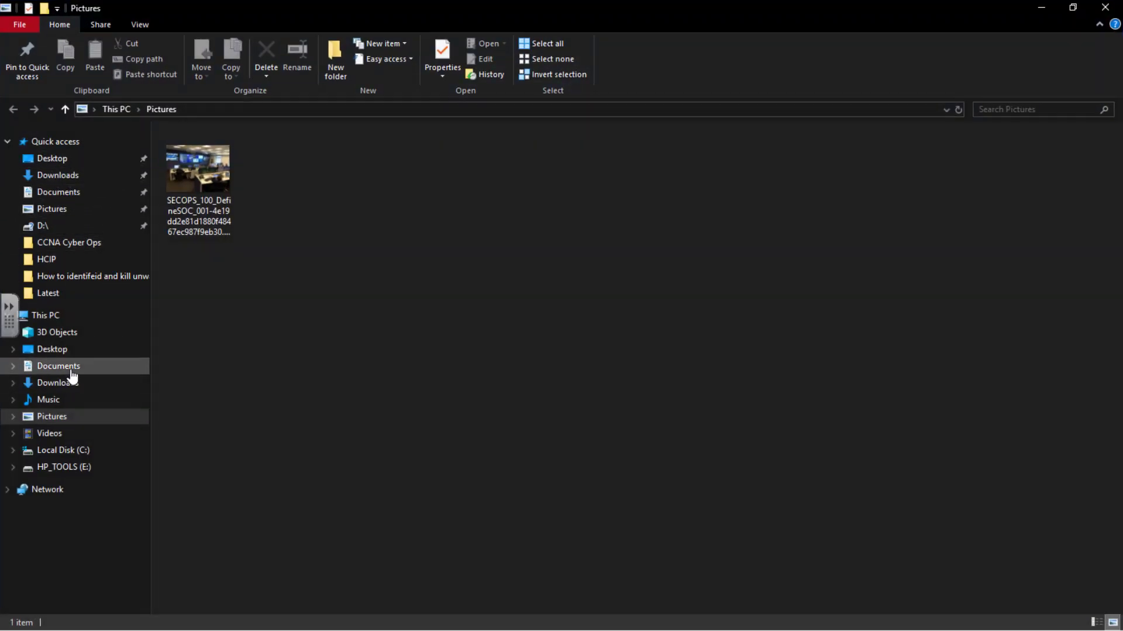
click(68, 454)
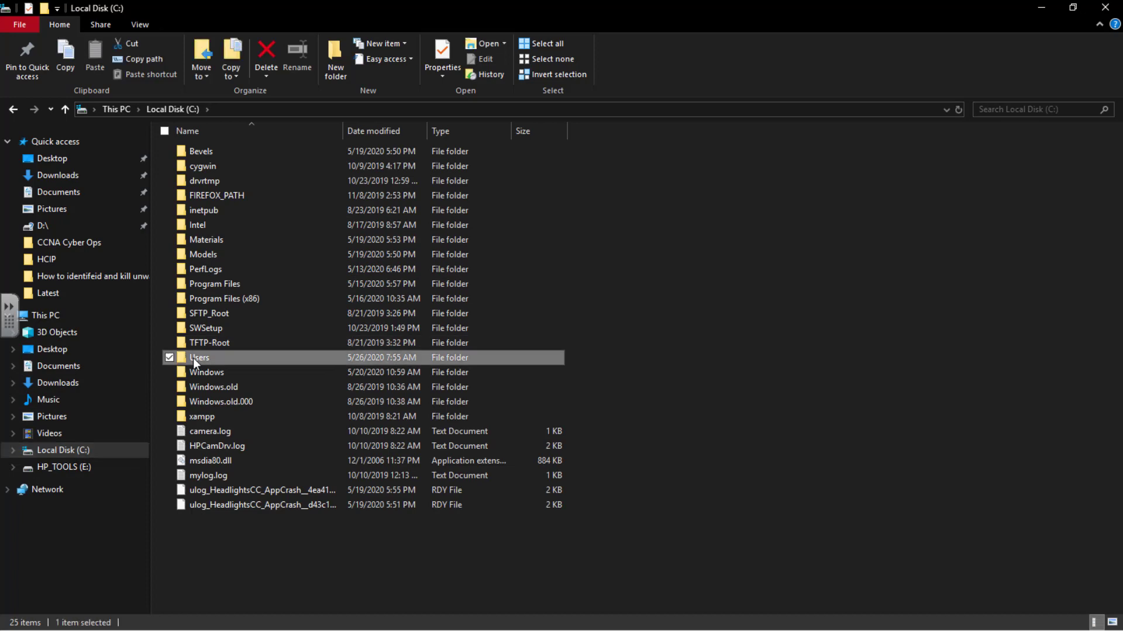
double_click(194, 357)
click(212, 272)
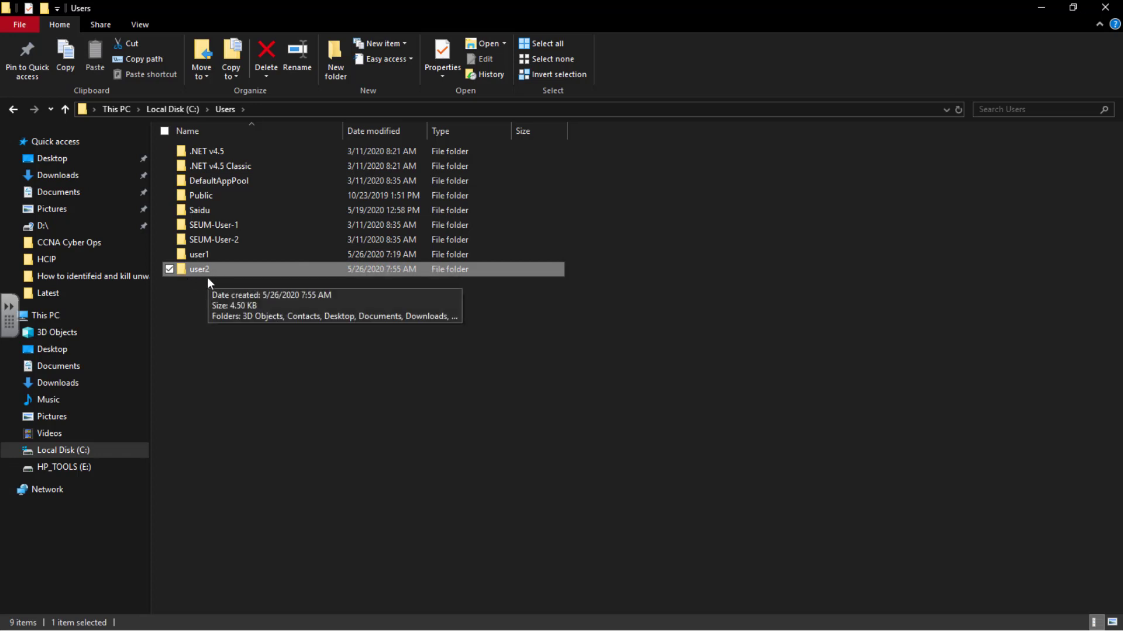
right_click(205, 275)
Step: Check user2's Full control permissions on the folder's Security tab, then close Properties
click(149, 621)
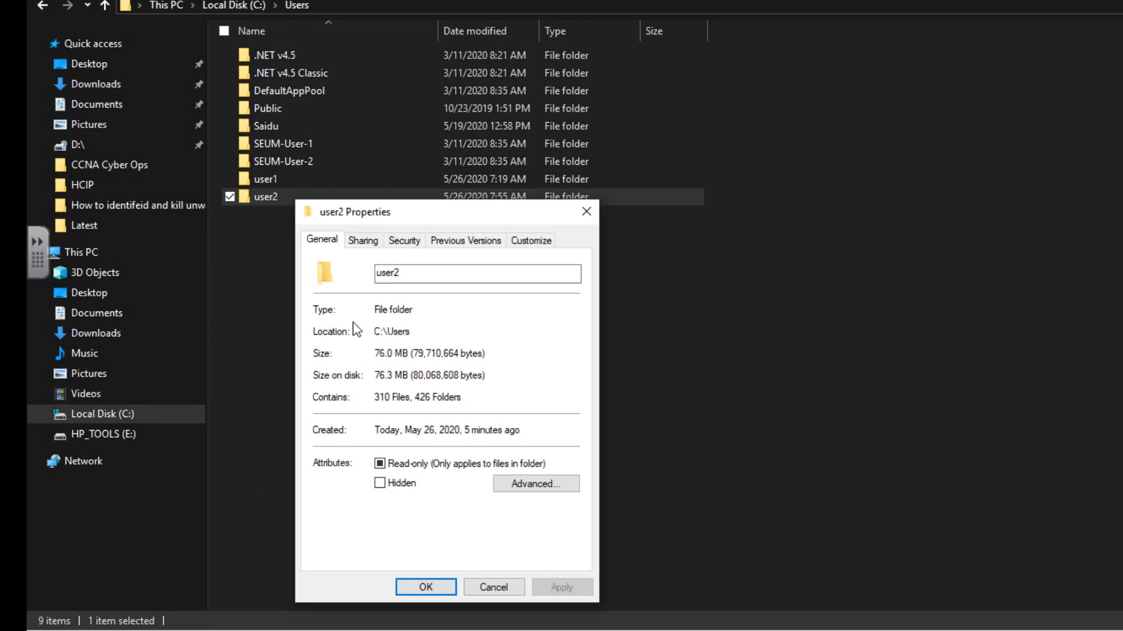
click(402, 245)
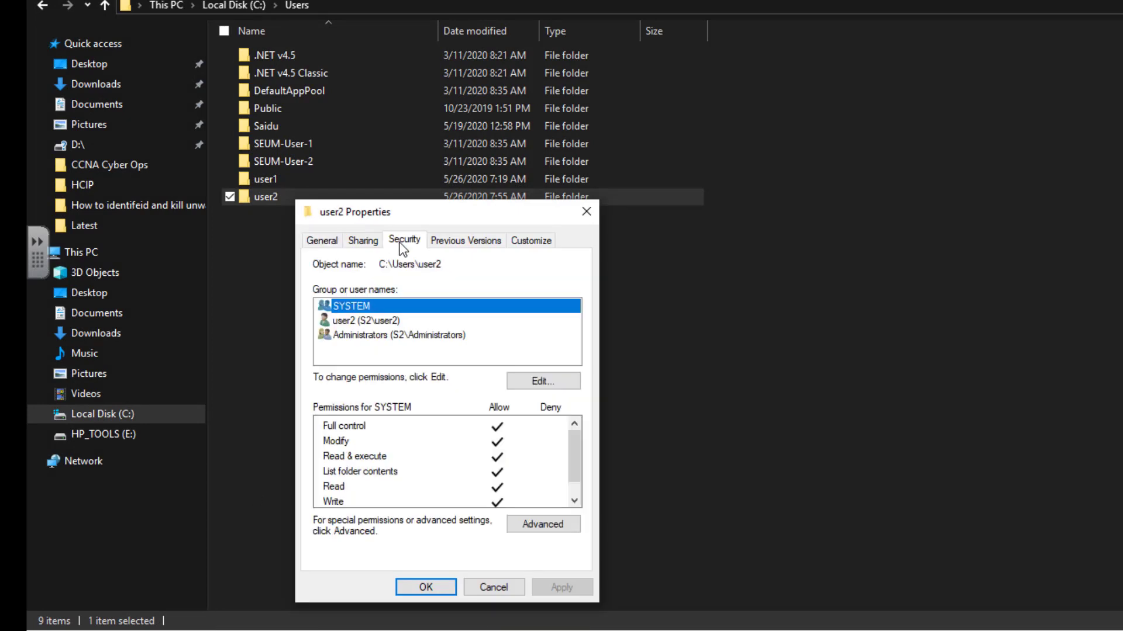
drag(407, 219, 627, 110)
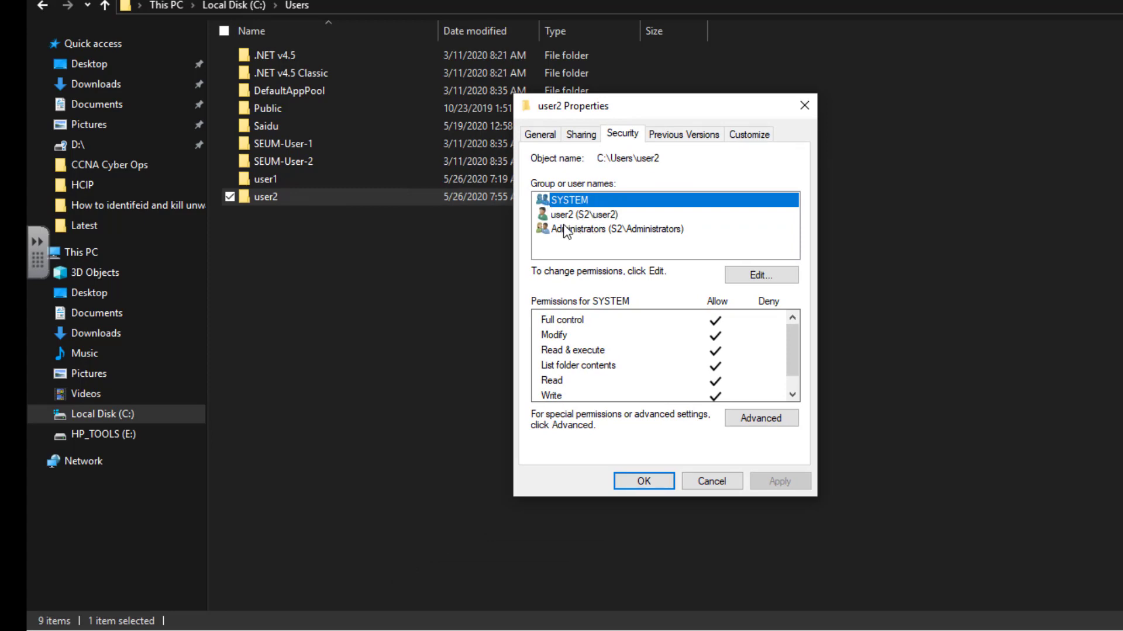
click(570, 215)
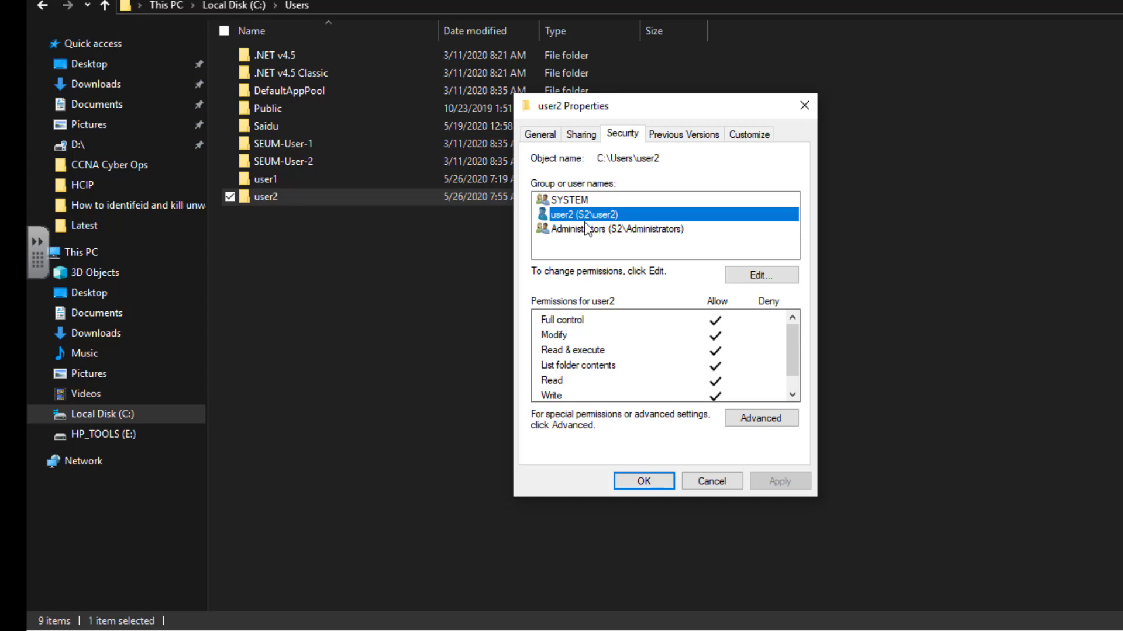
click(807, 109)
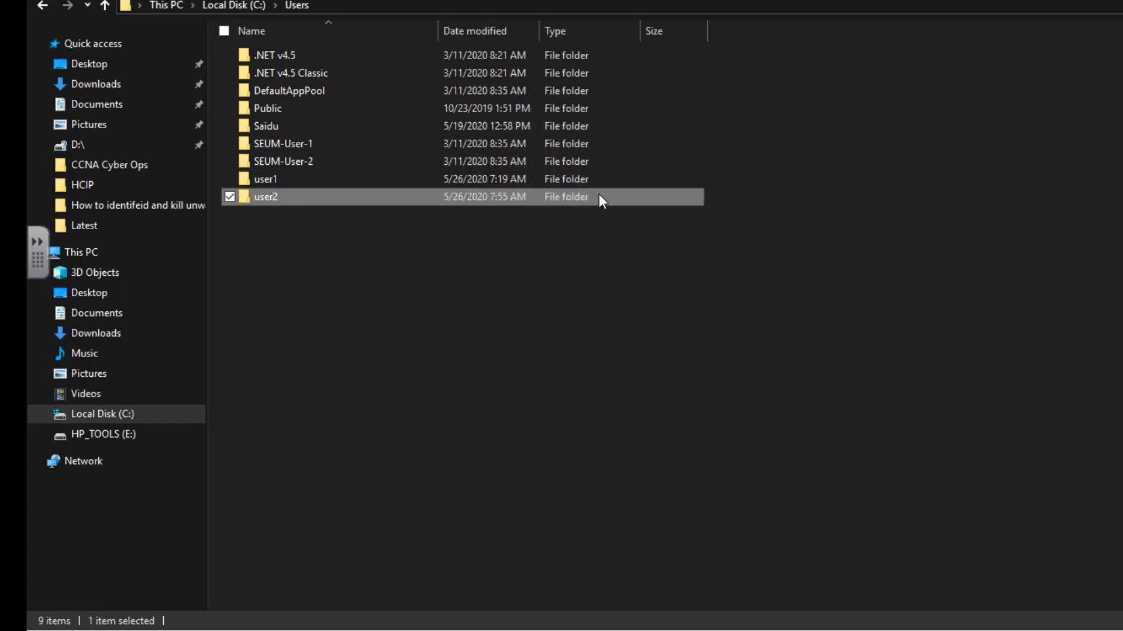
Step: Deselect the folder and start a Windows search for Control Panel
right_click(422, 279)
click(521, 330)
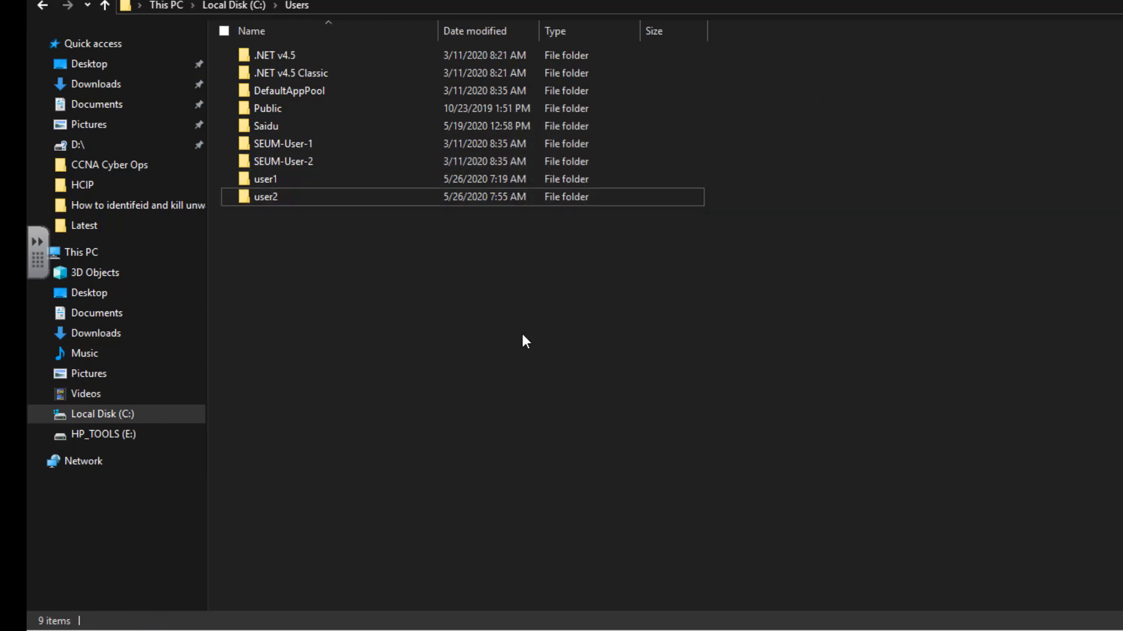
key(super)
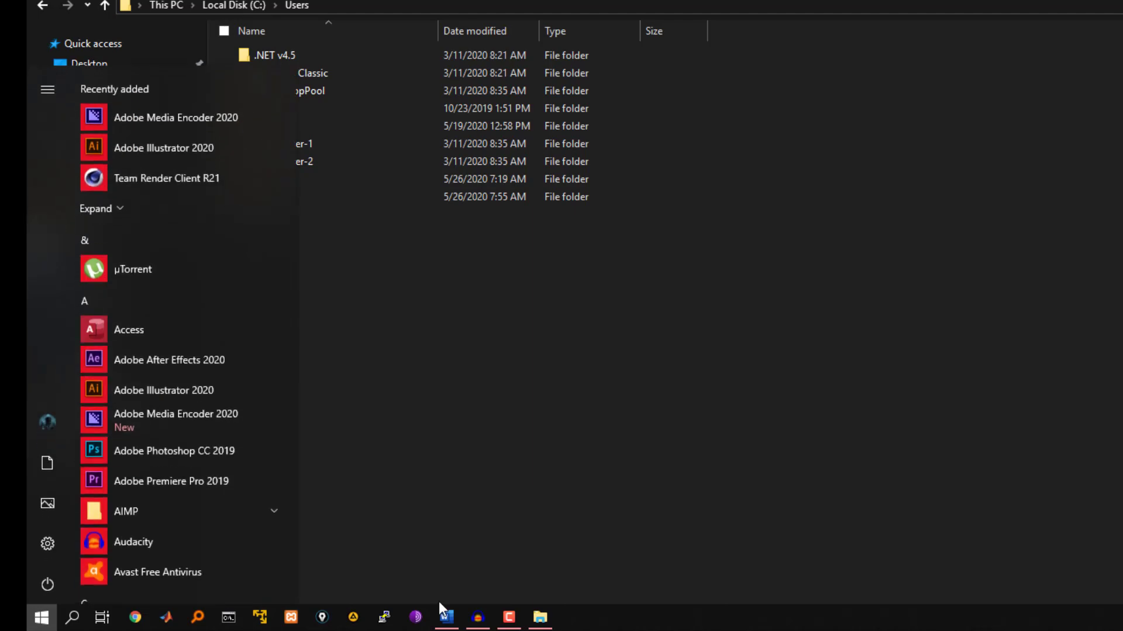
click(72, 617)
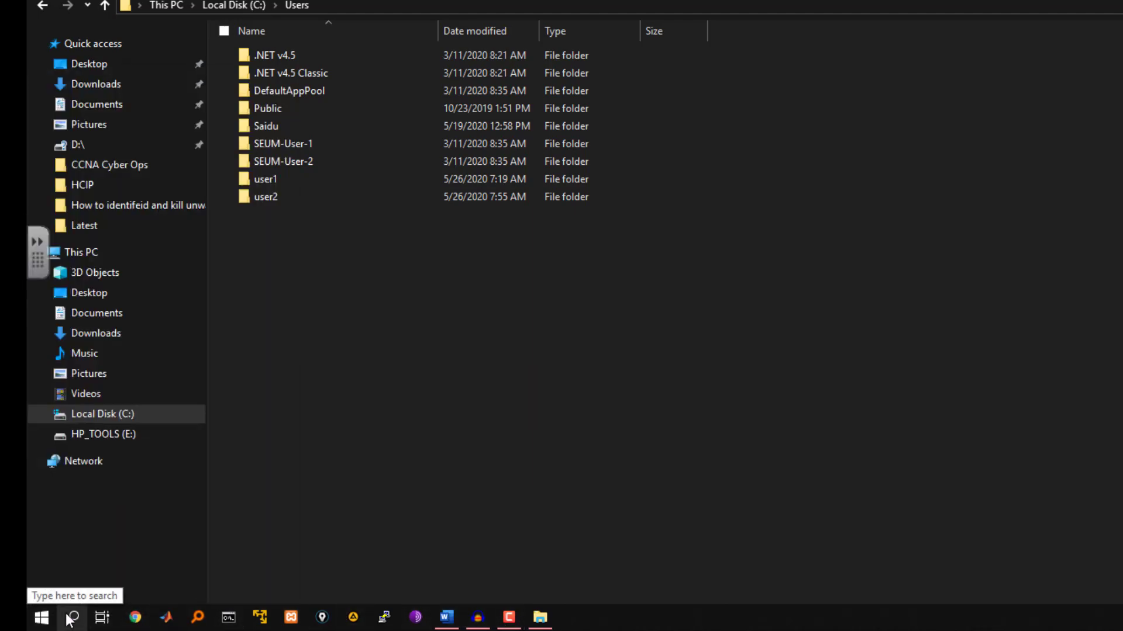
Step: Launch Computer Management from Control Panel's Administrative Tools and reposition its window
text(contr)
click(130, 173)
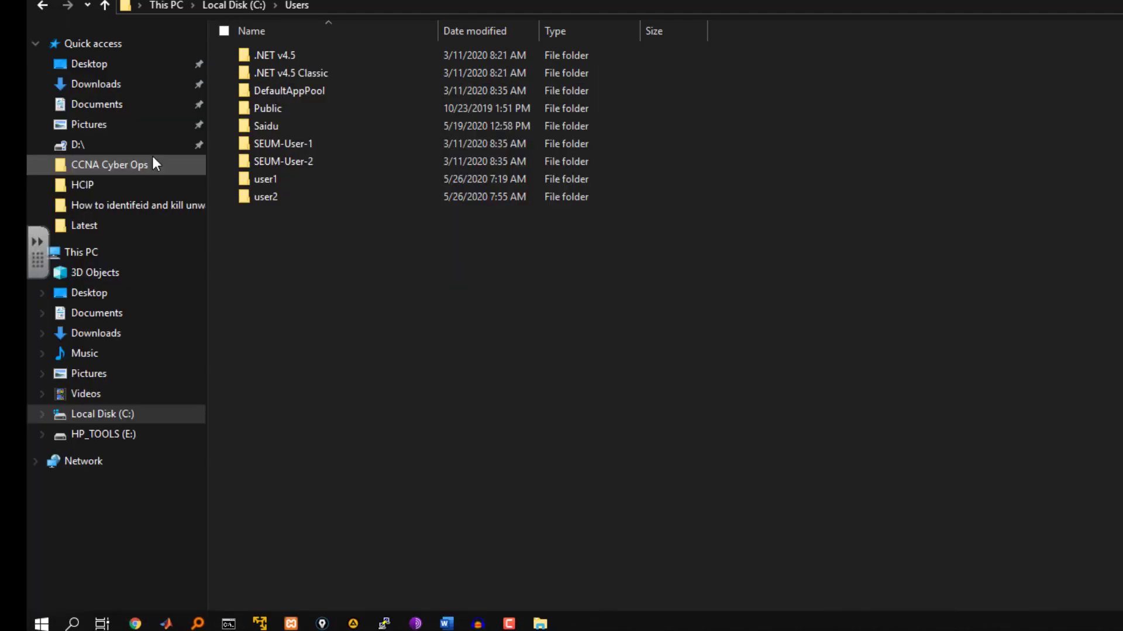
click(394, 126)
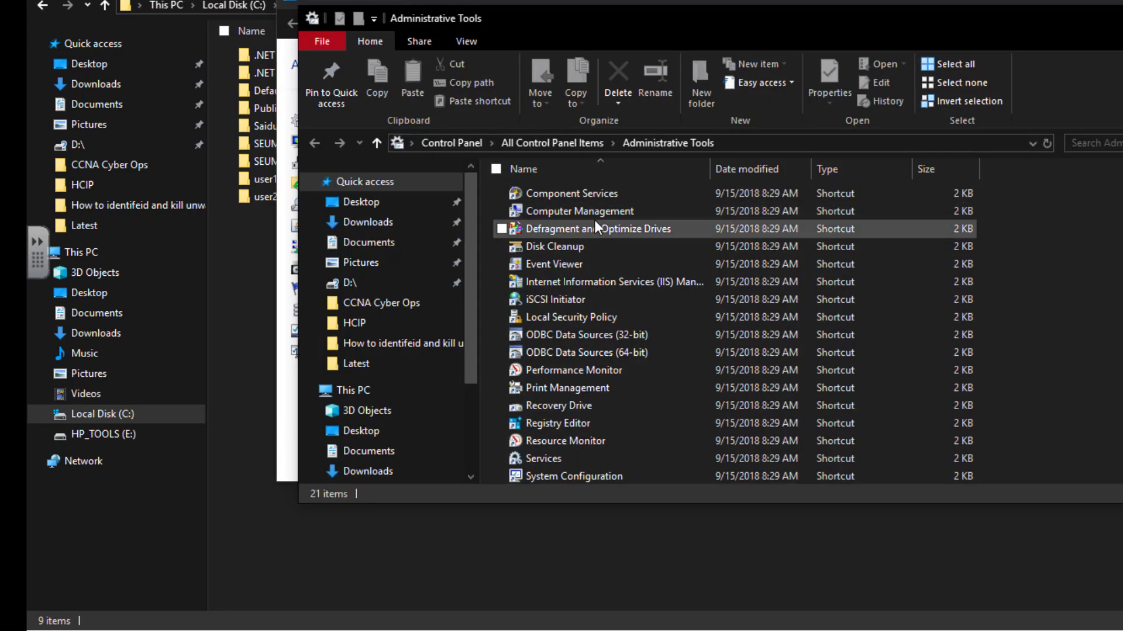
click(594, 215)
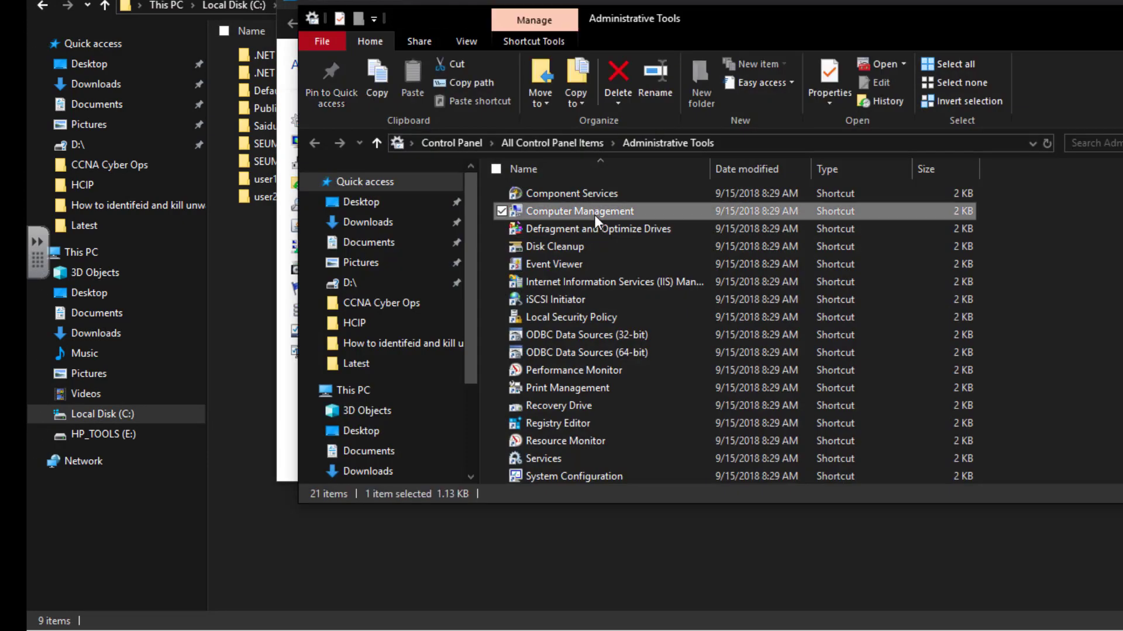
double_click(594, 215)
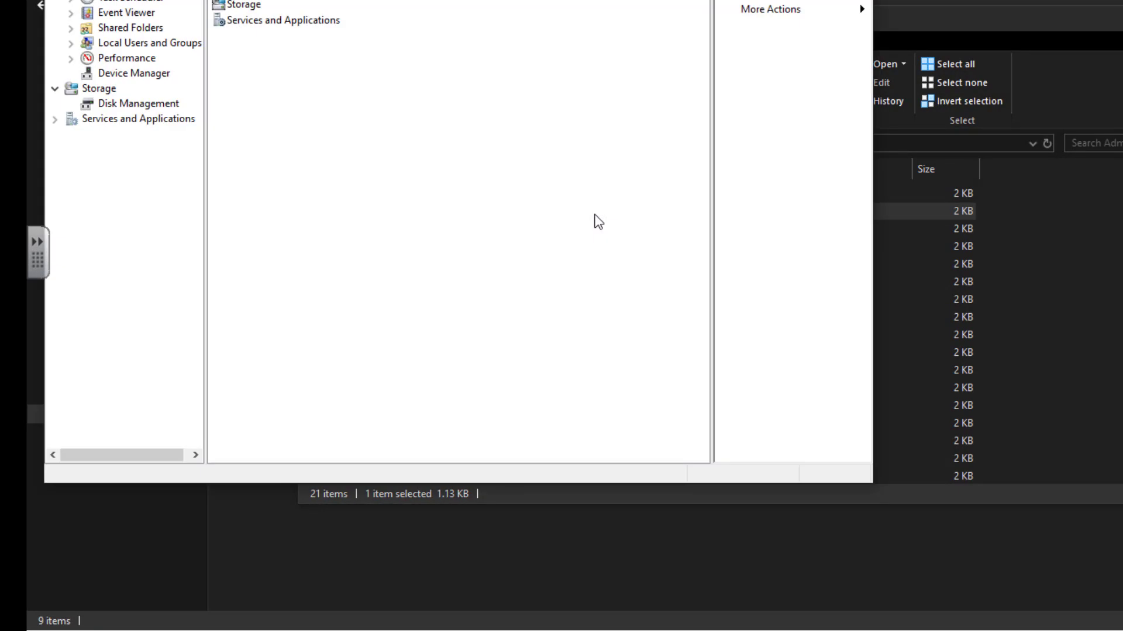
drag(398, 2, 668, 1)
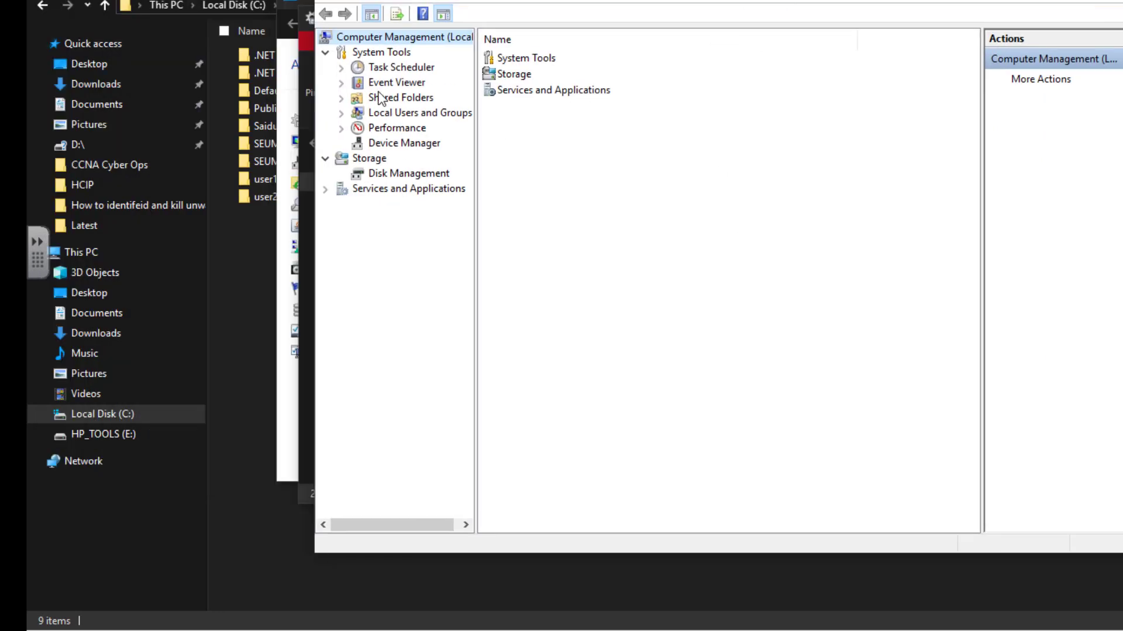
Step: Show the Users list under Local Users and Groups and select user2
click(341, 114)
click(395, 130)
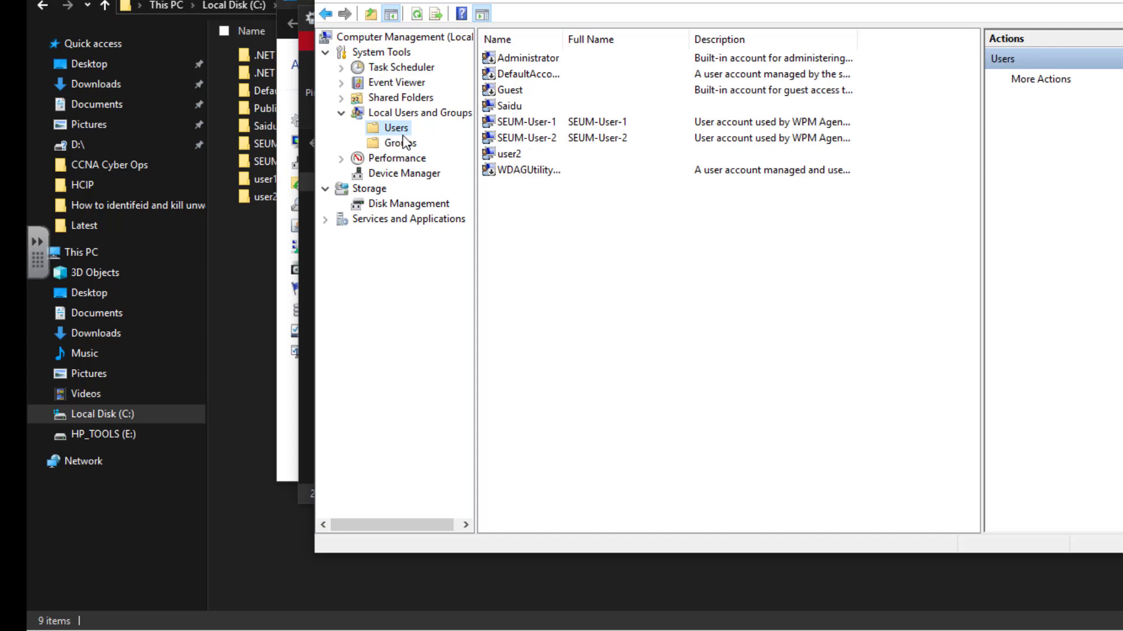
click(510, 155)
double_click(384, 218)
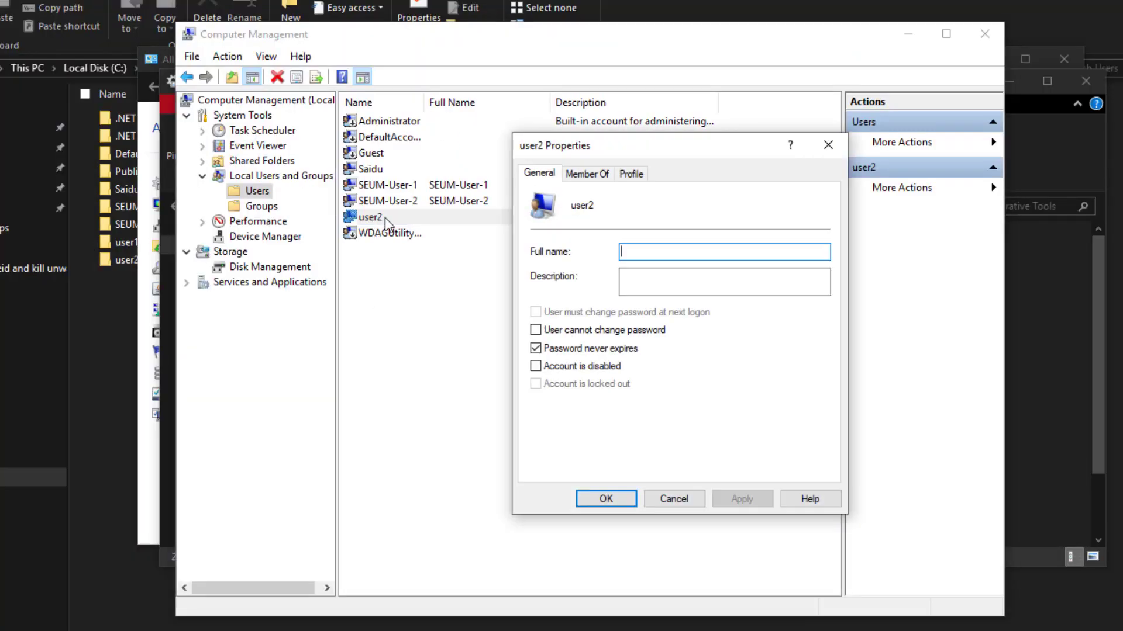
click(589, 174)
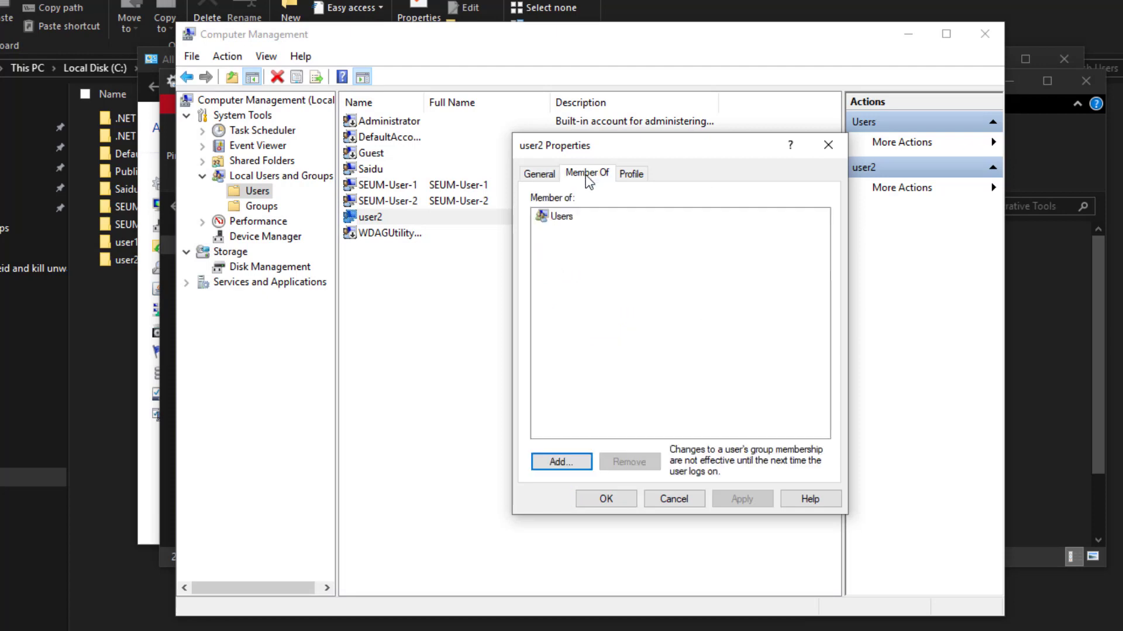
click(570, 216)
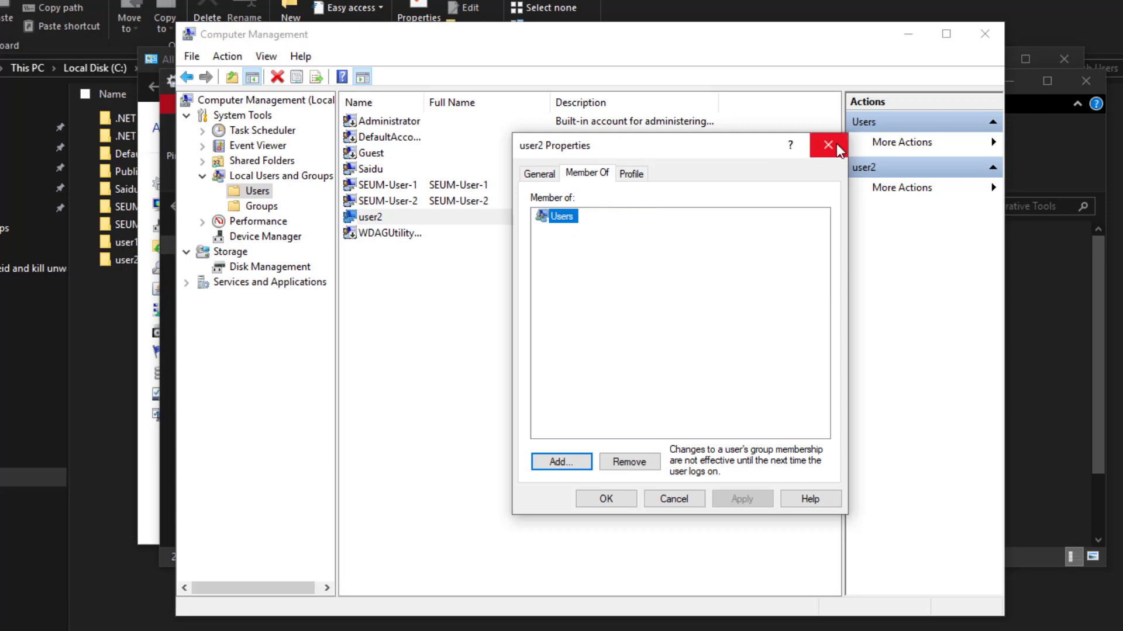
click(829, 146)
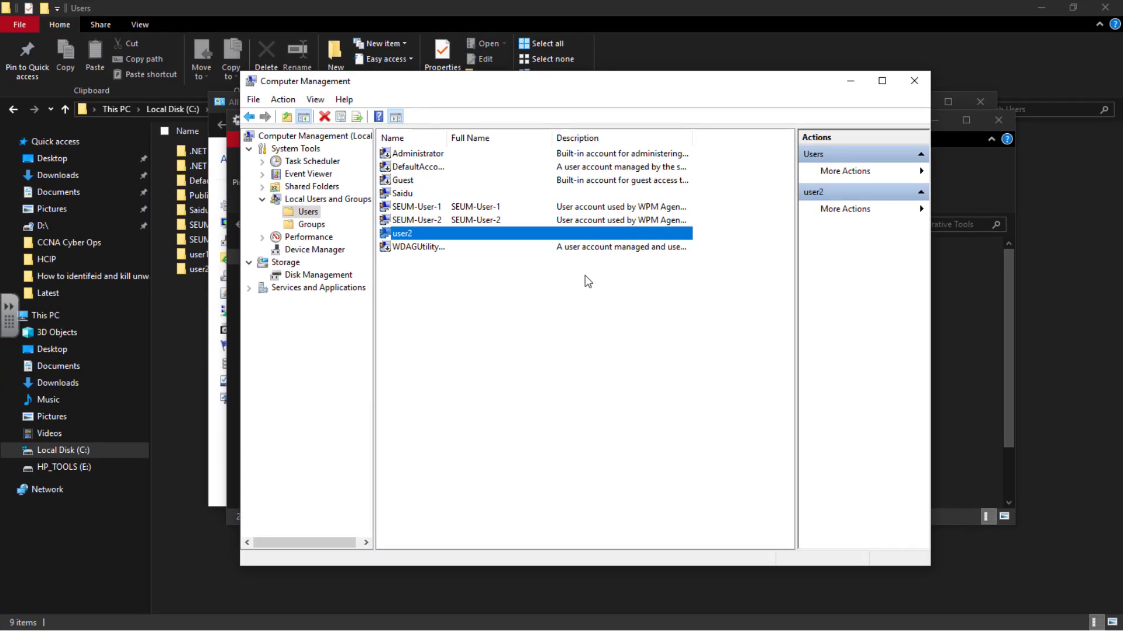
Step: In Control Panel's User Accounts, open user2's account page from the other accounts list
key(super)
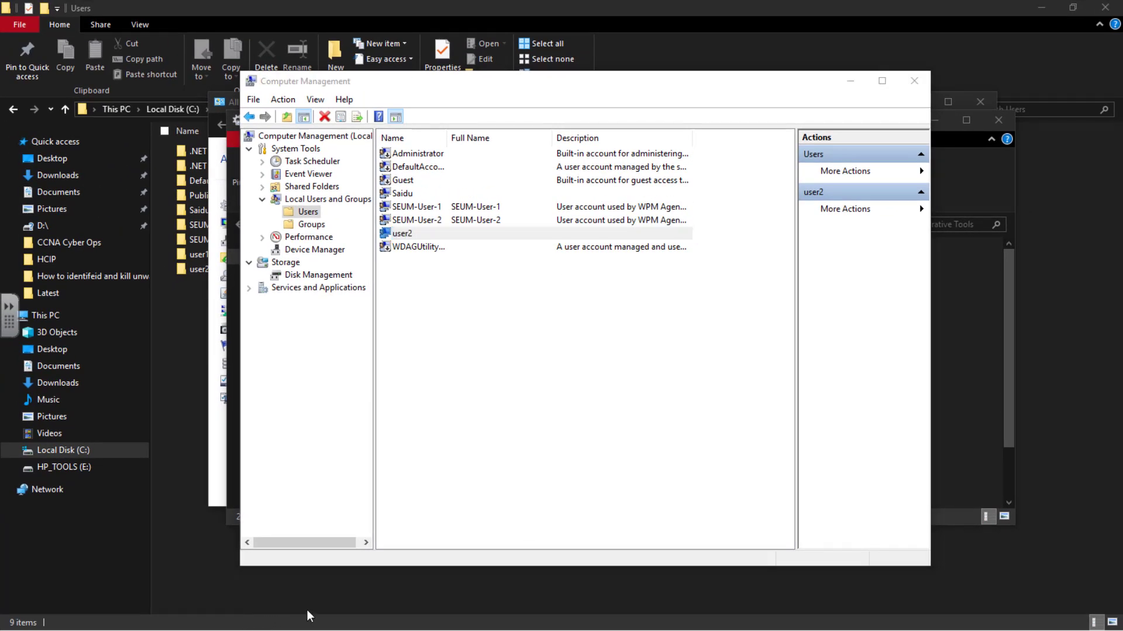
mouse_move(456, 623)
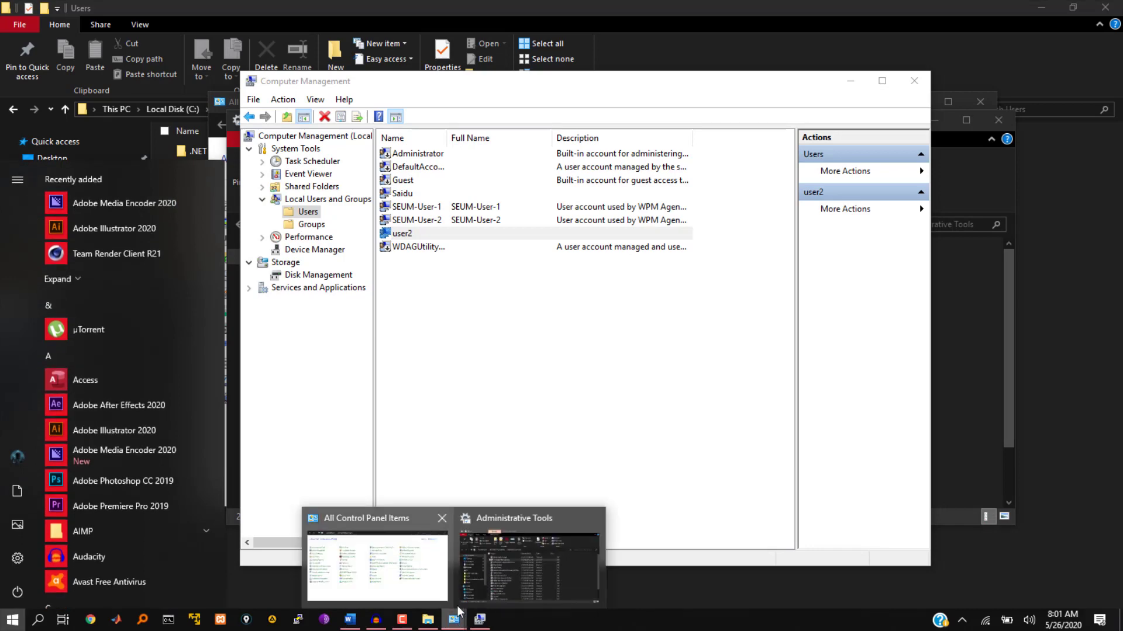
click(440, 579)
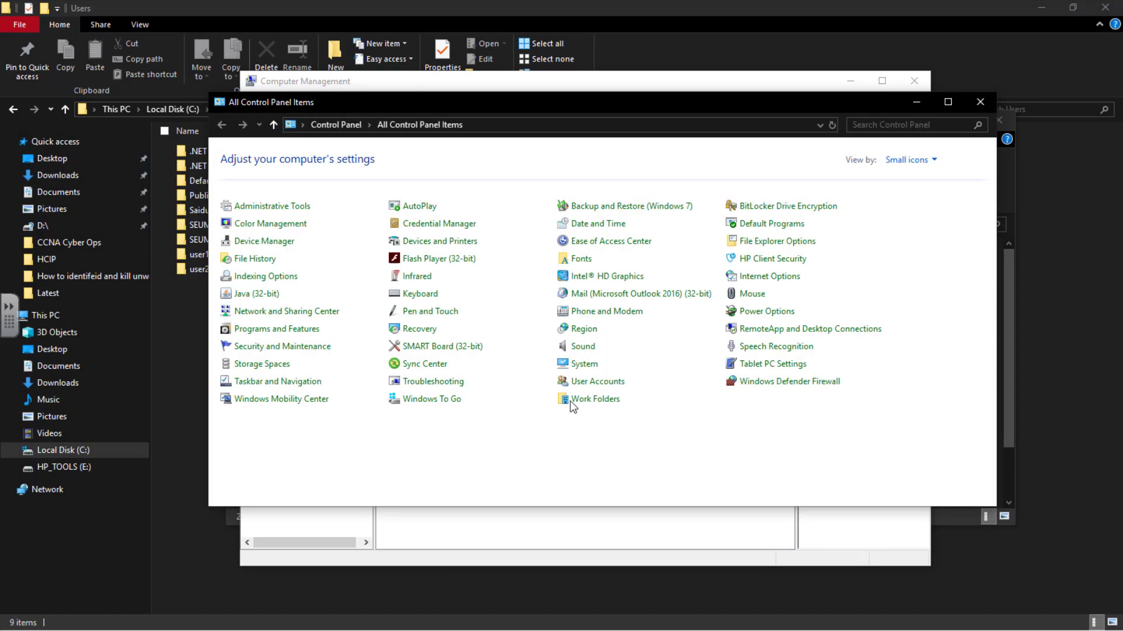
click(608, 383)
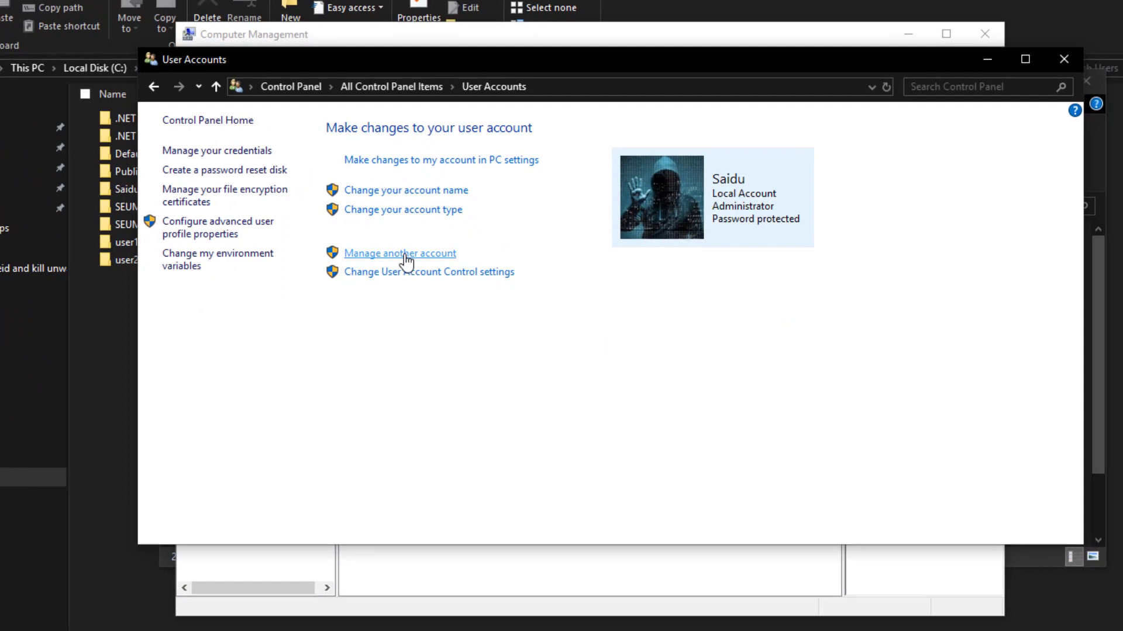
click(405, 255)
click(707, 191)
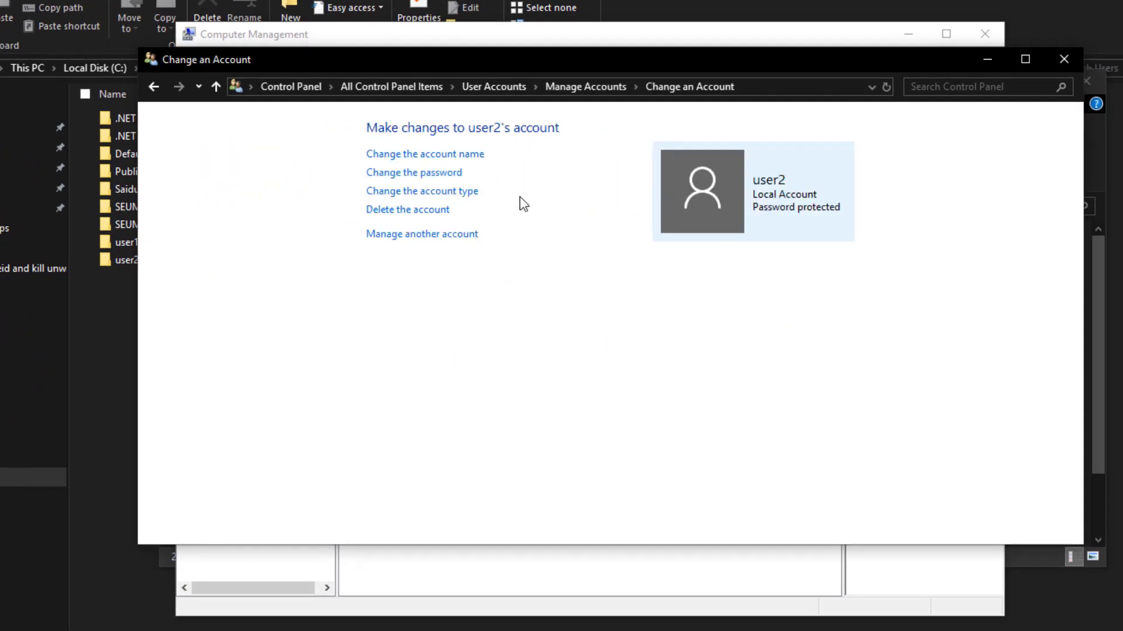
Step: Change user2's account type to Administrator, then return to Computer Management
click(427, 193)
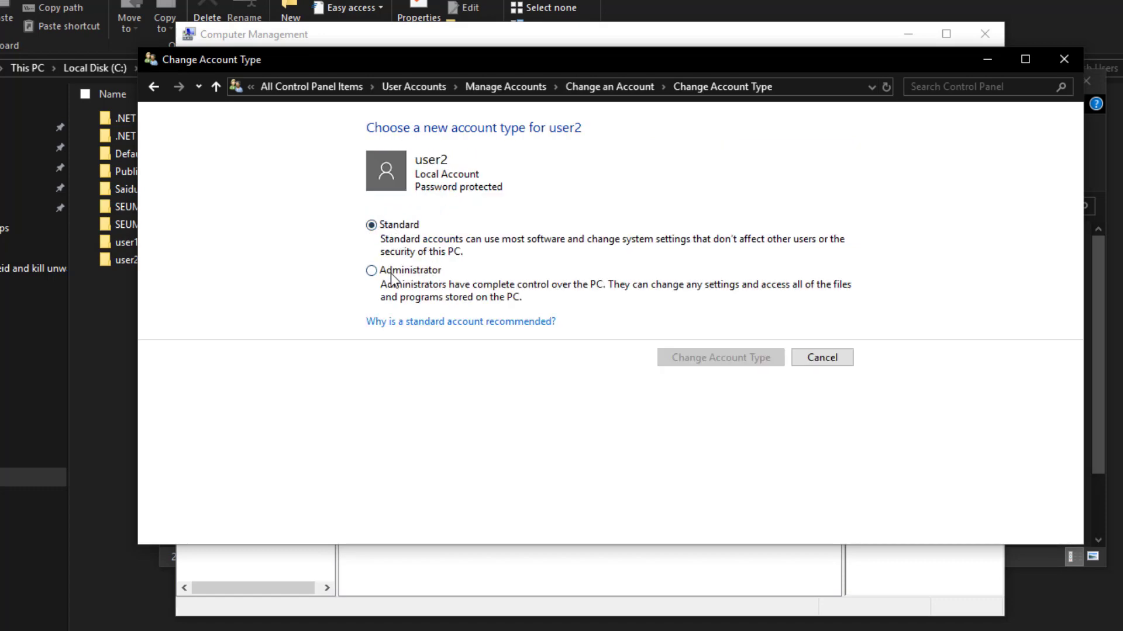
click(372, 271)
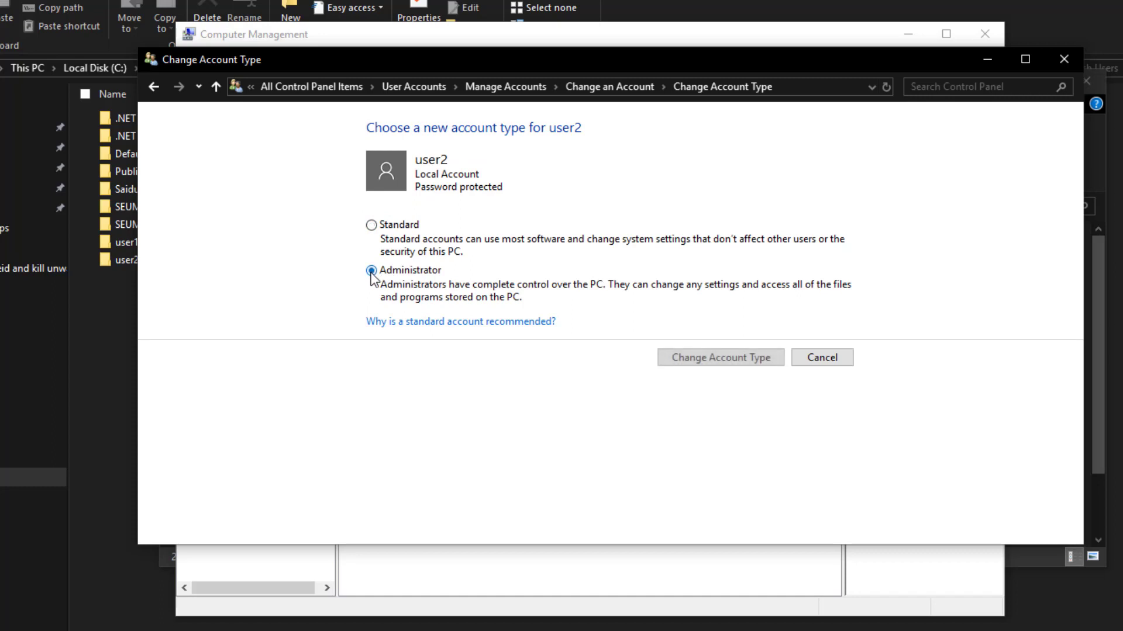
click(695, 359)
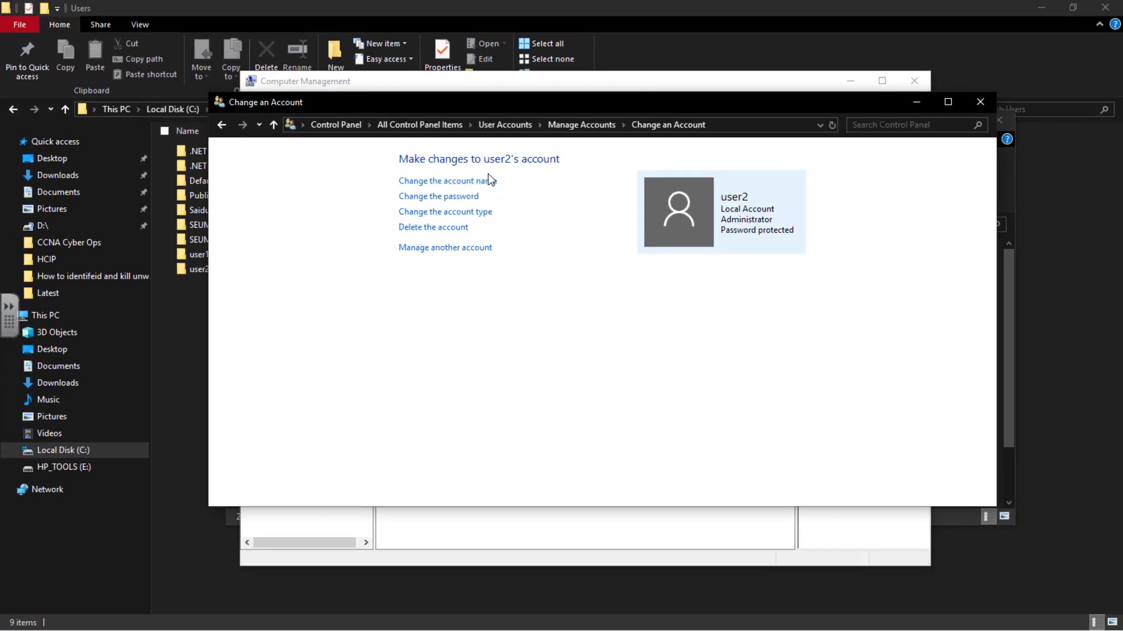
click(489, 76)
Step: In user2's Member Of properties, remove the Administrators group, apply, and confirm with OK
right_click(451, 287)
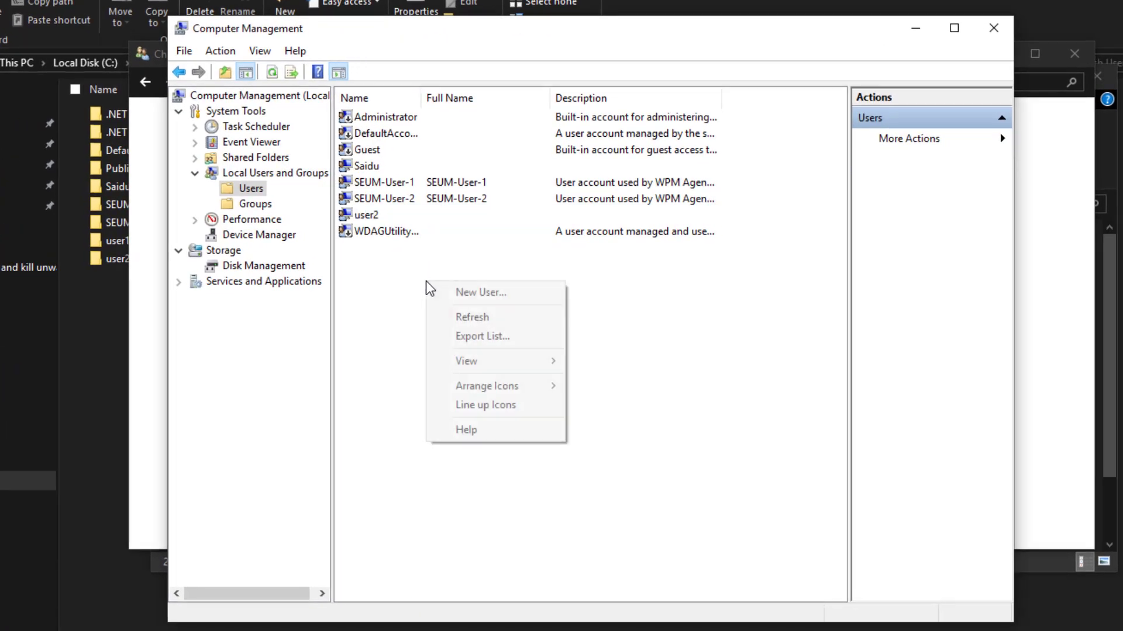
click(444, 317)
double_click(387, 216)
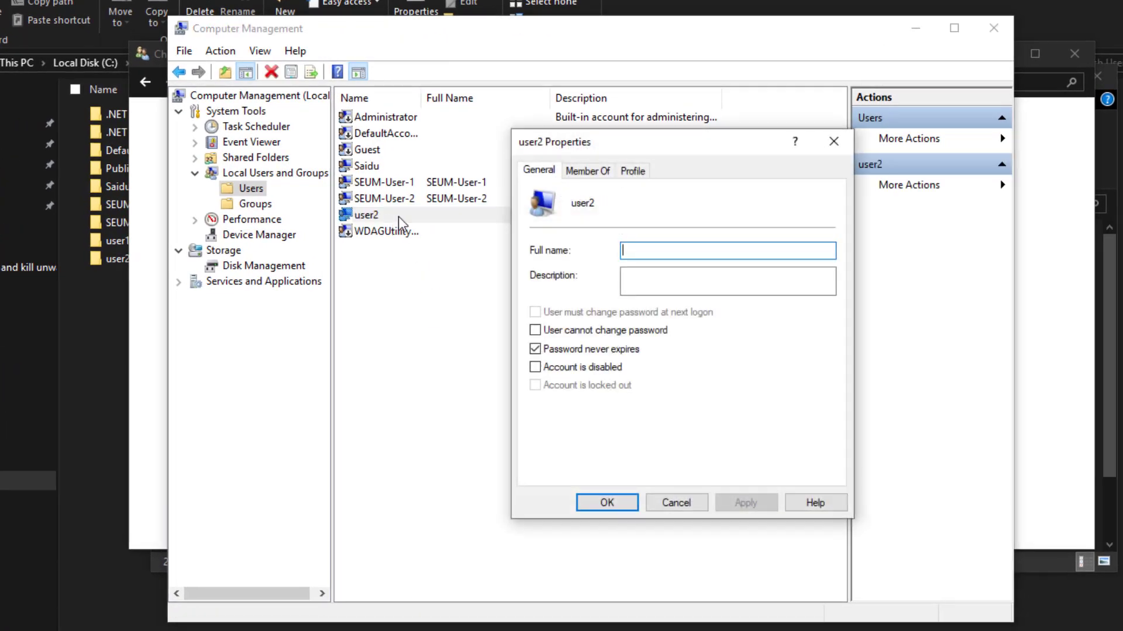
click(596, 172)
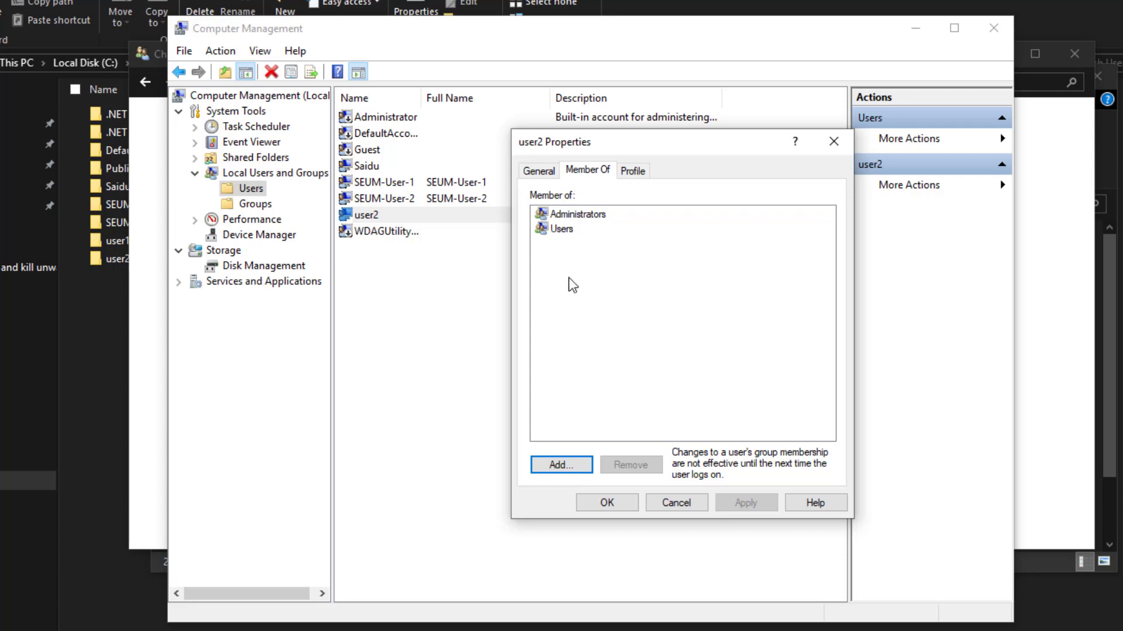
click(575, 221)
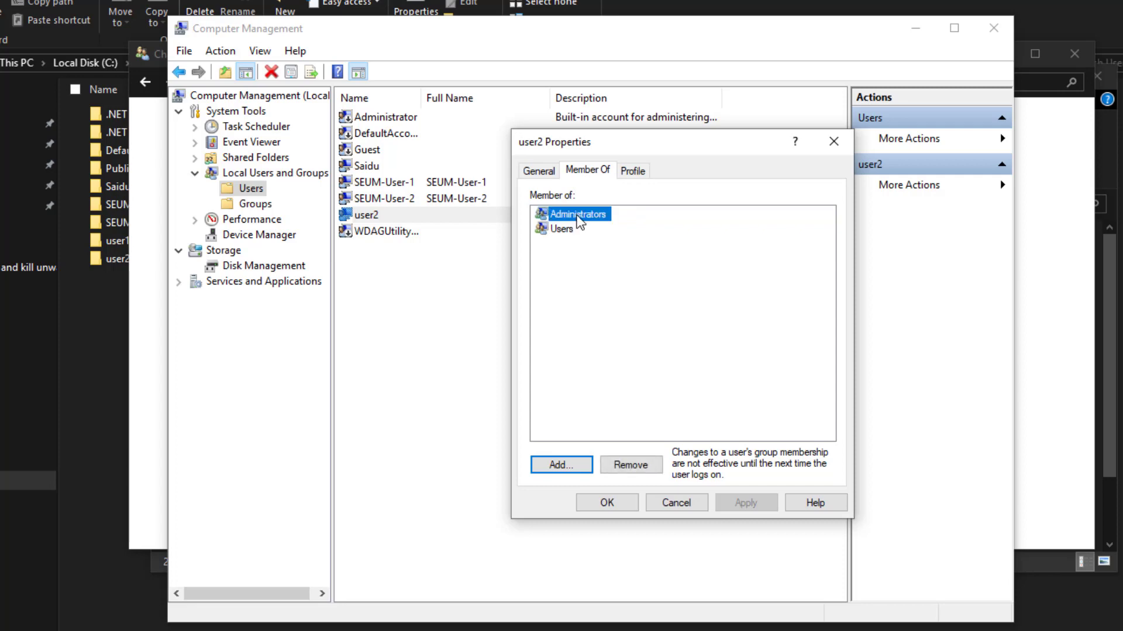
click(639, 468)
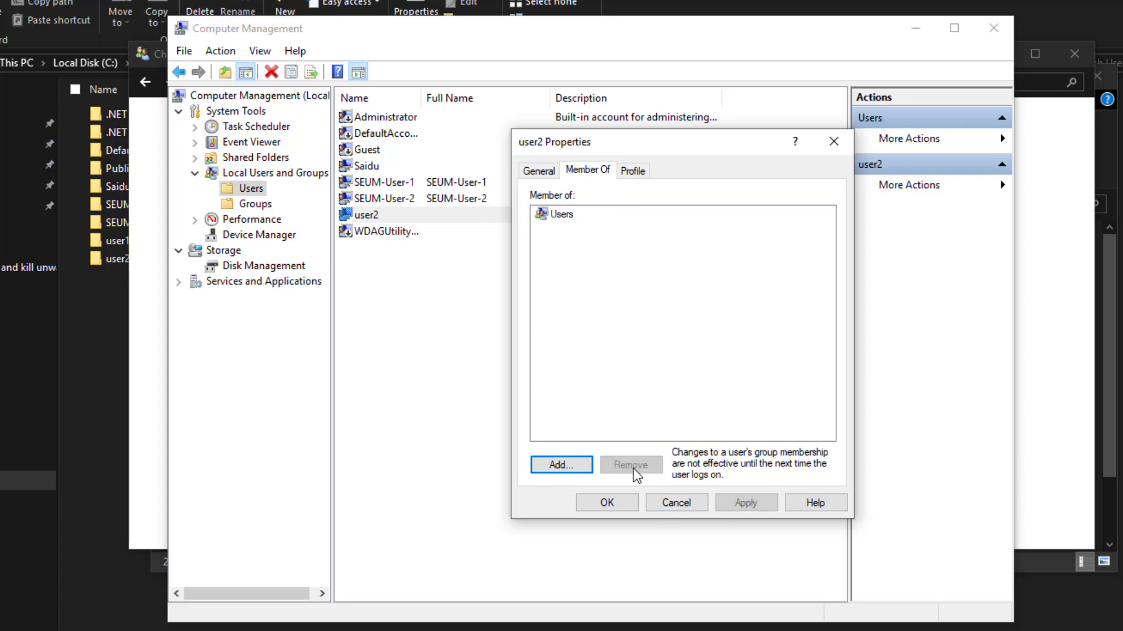
click(754, 504)
click(607, 509)
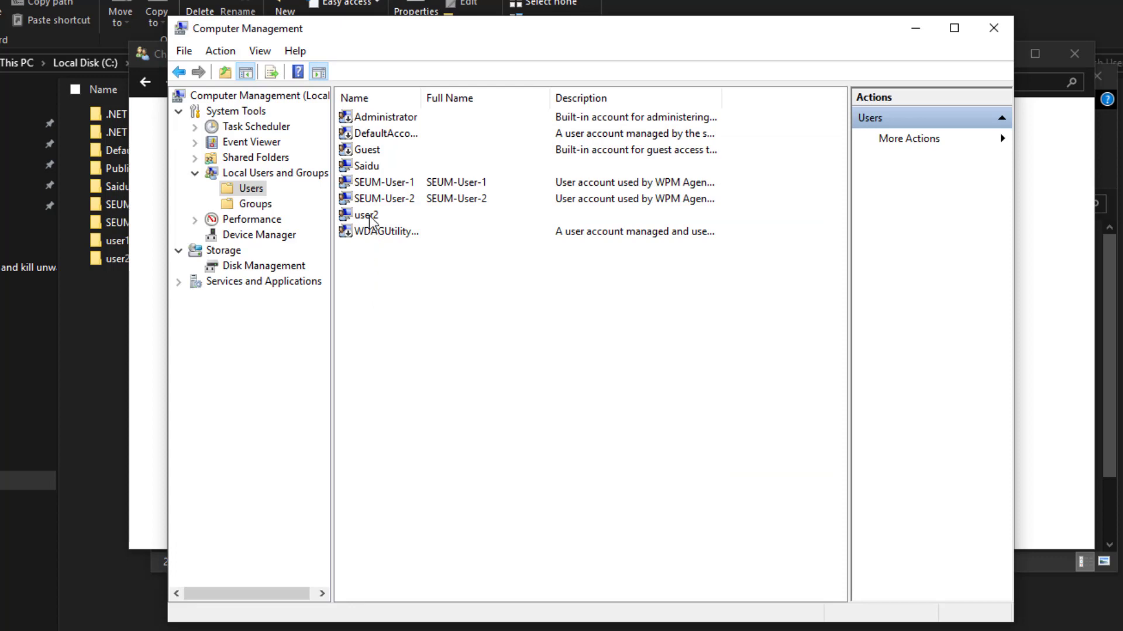
Step: Close Computer Management and navigate Control Panel back to the main User Accounts page
click(1001, 33)
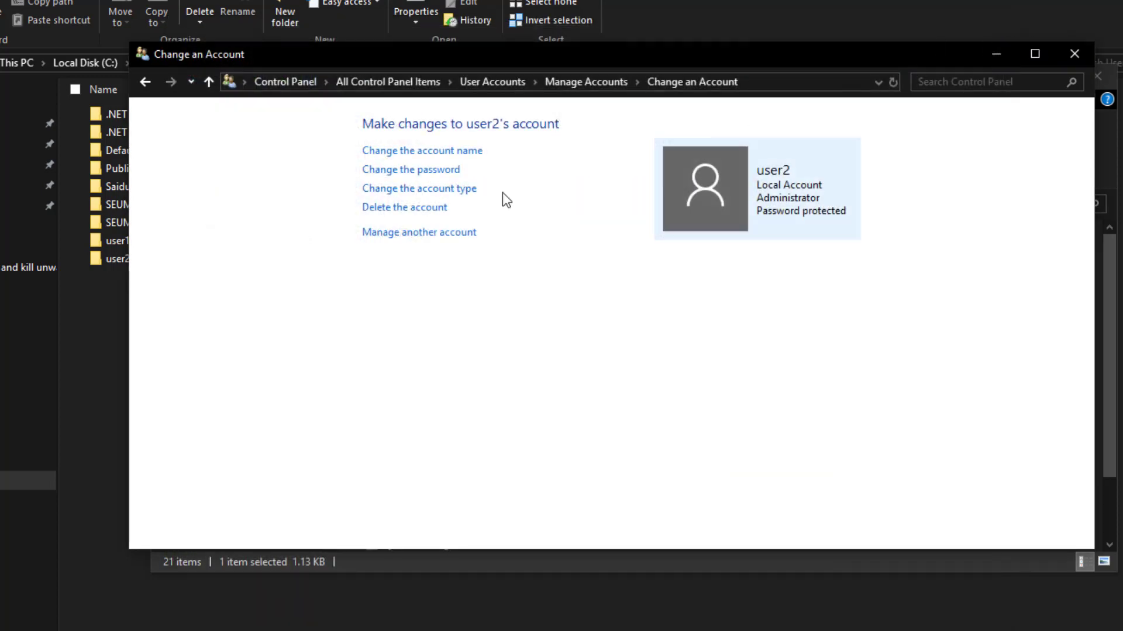
click(170, 83)
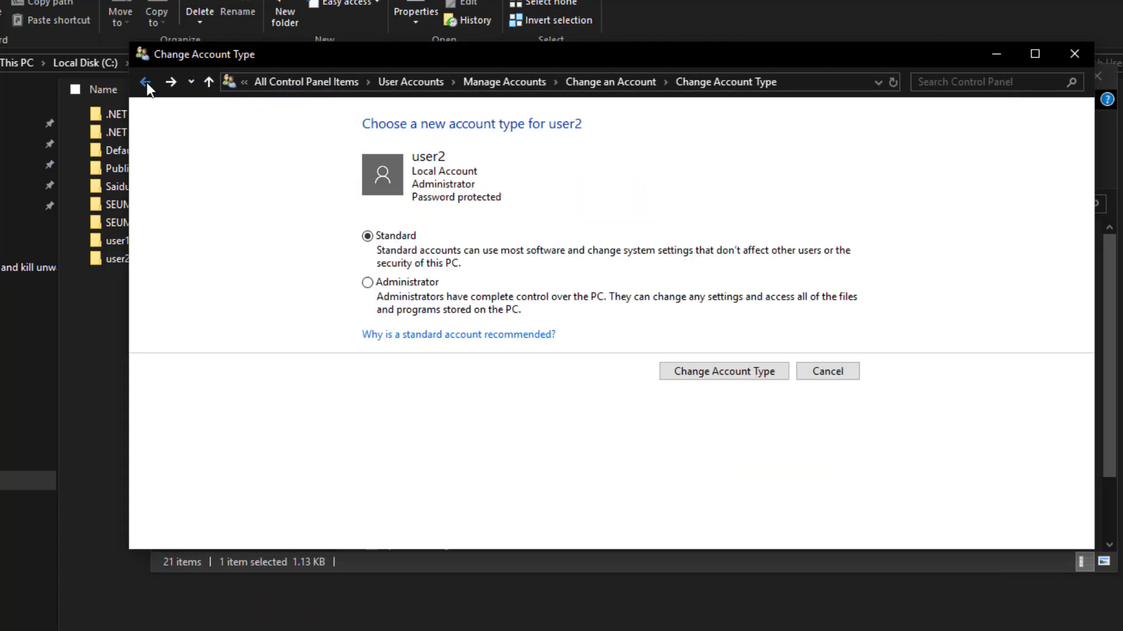
click(146, 82)
click(146, 83)
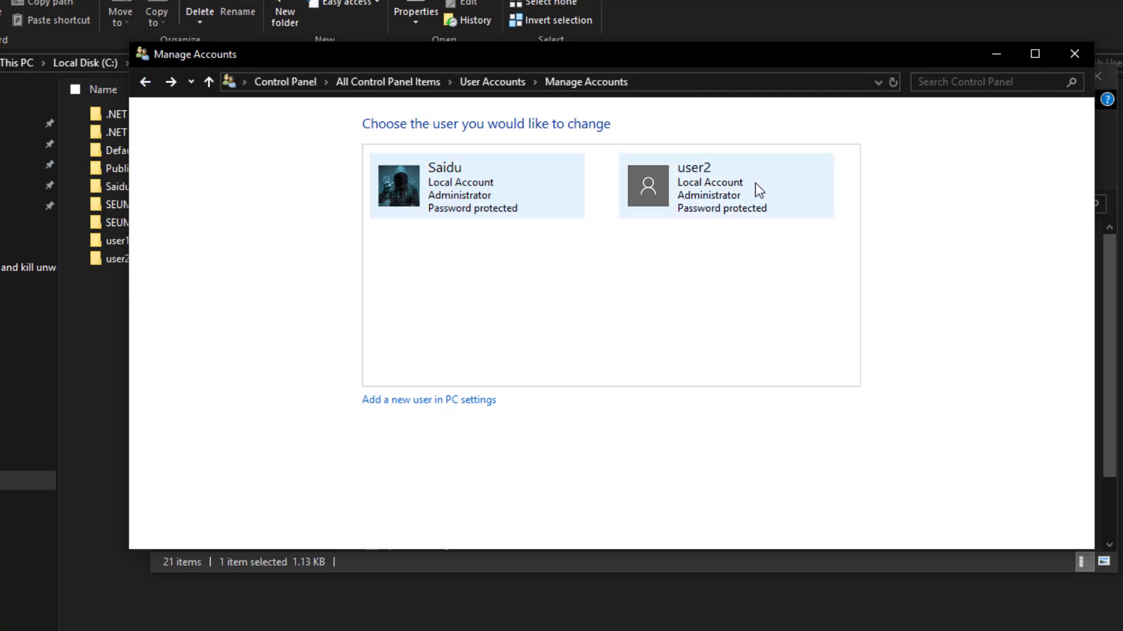
click(146, 83)
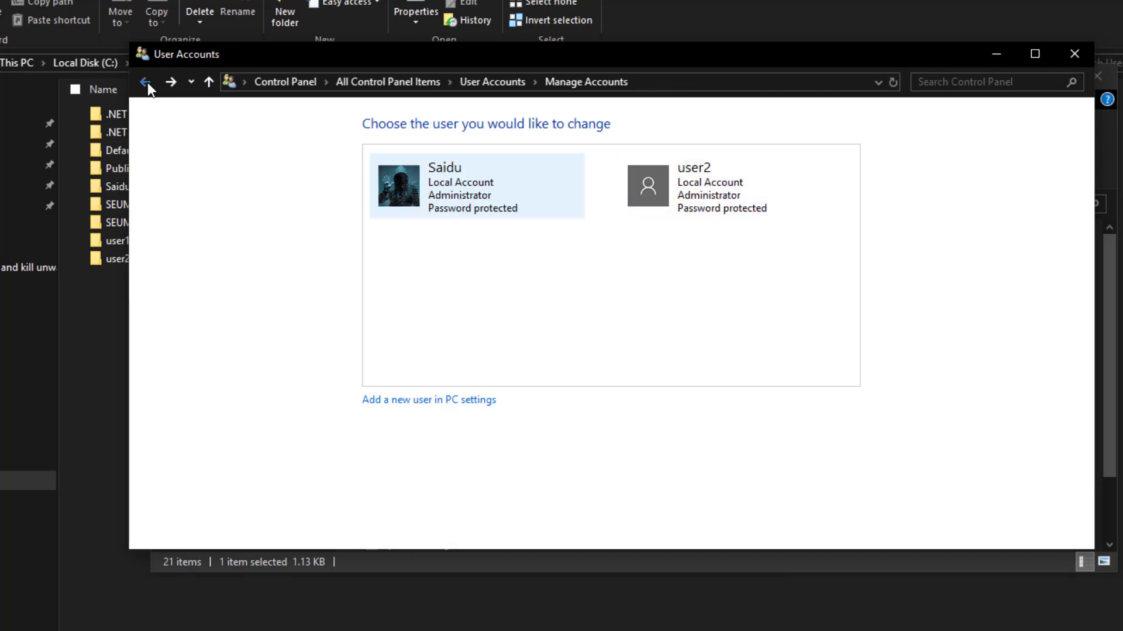
Step: Reopen user2 in Manage Accounts, verify its type is Standard, and close the window
click(404, 256)
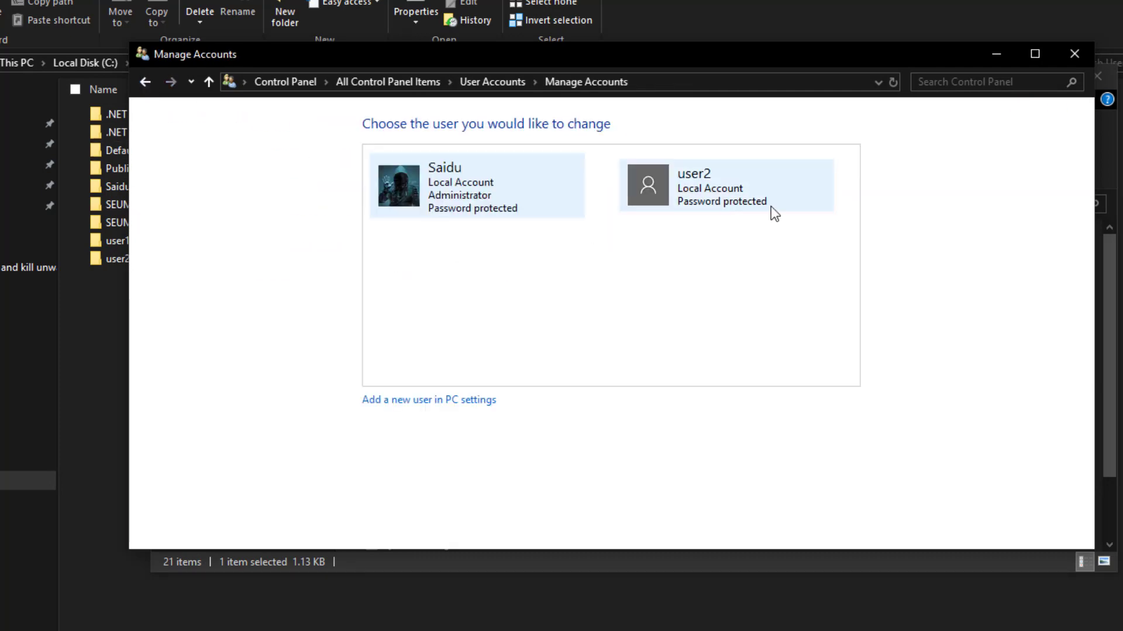
click(743, 195)
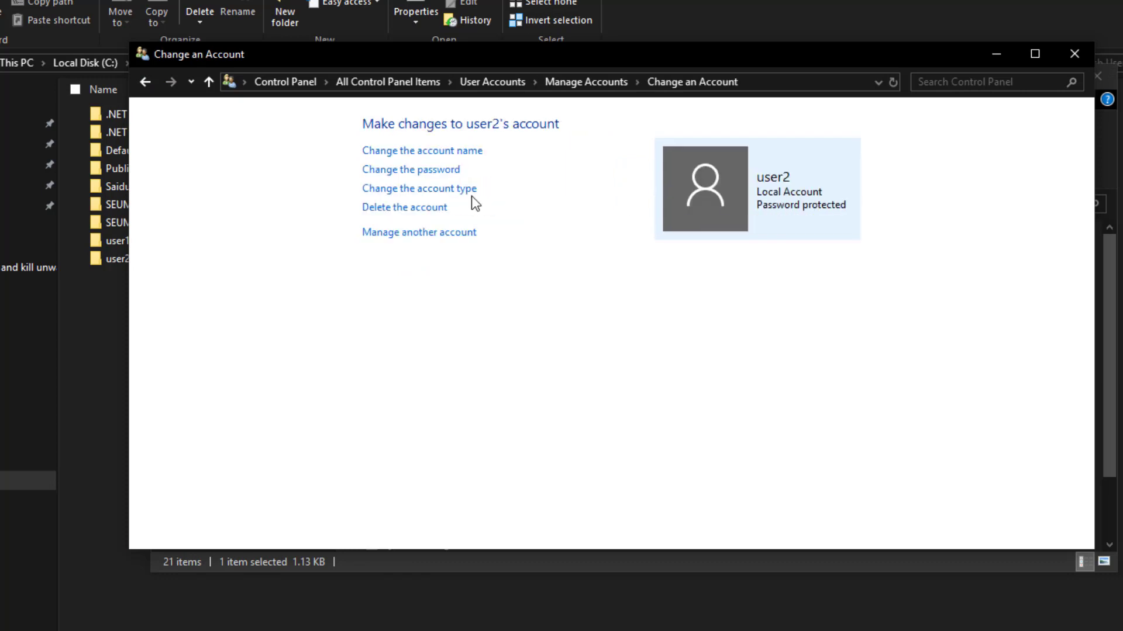
click(403, 190)
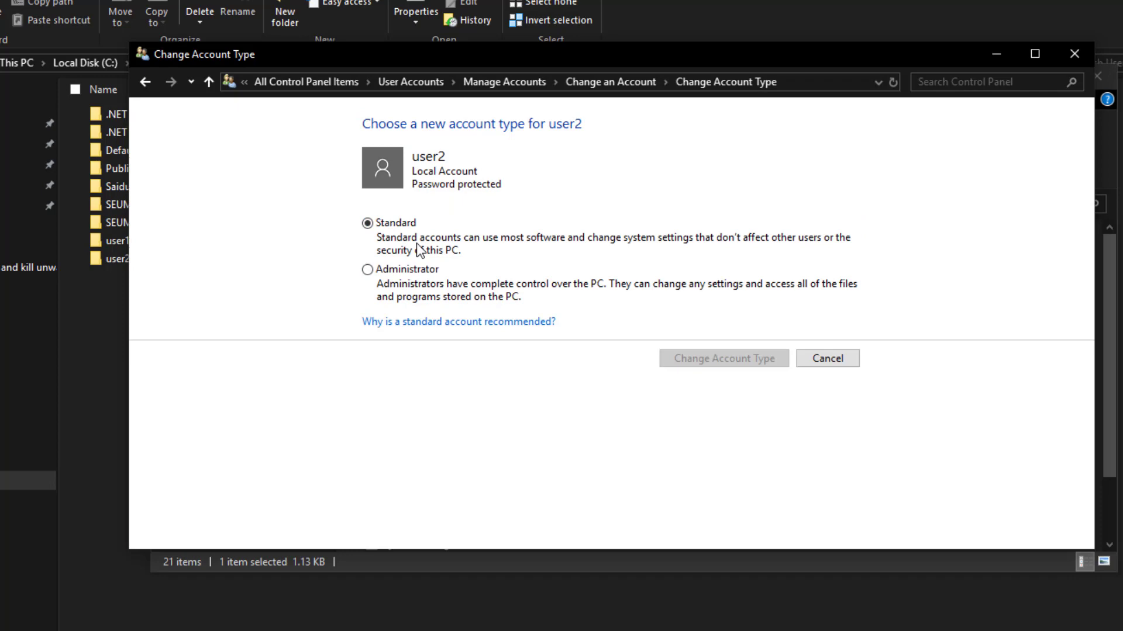
click(1079, 58)
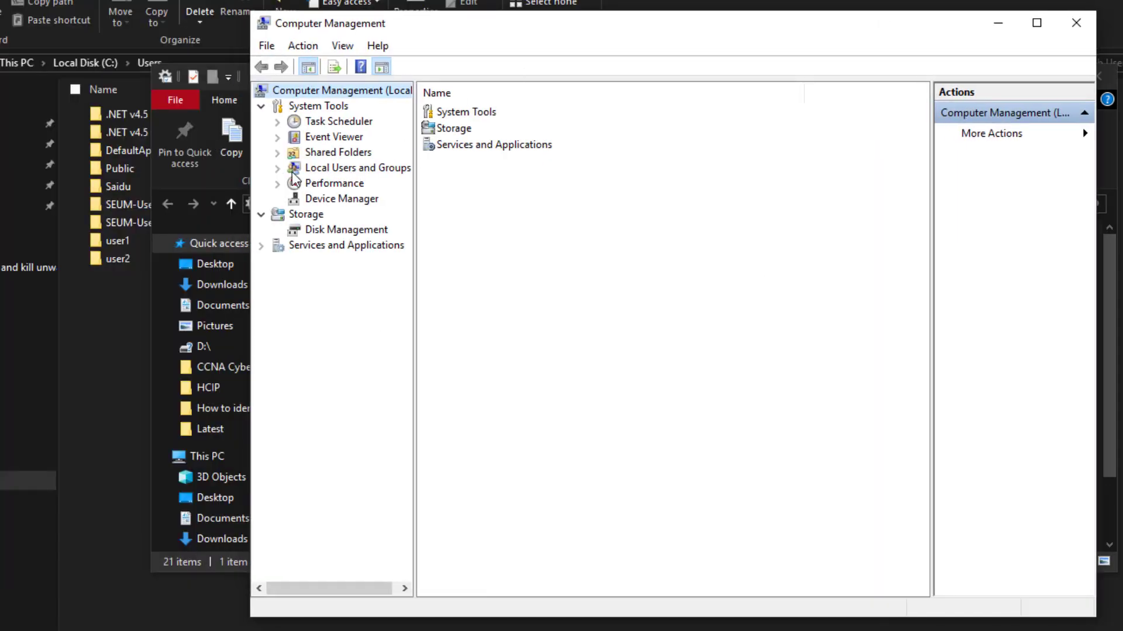
Step: Delete the user2 account from Local Users and Groups > Users, confirming both warnings
click(277, 168)
click(328, 184)
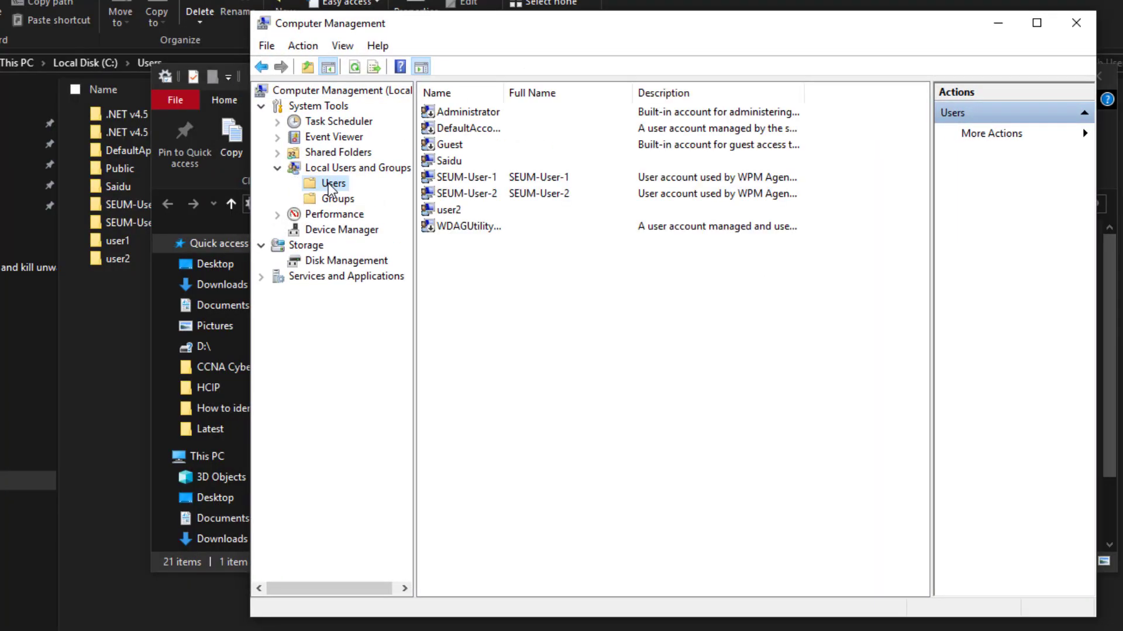
click(460, 210)
right_click(460, 211)
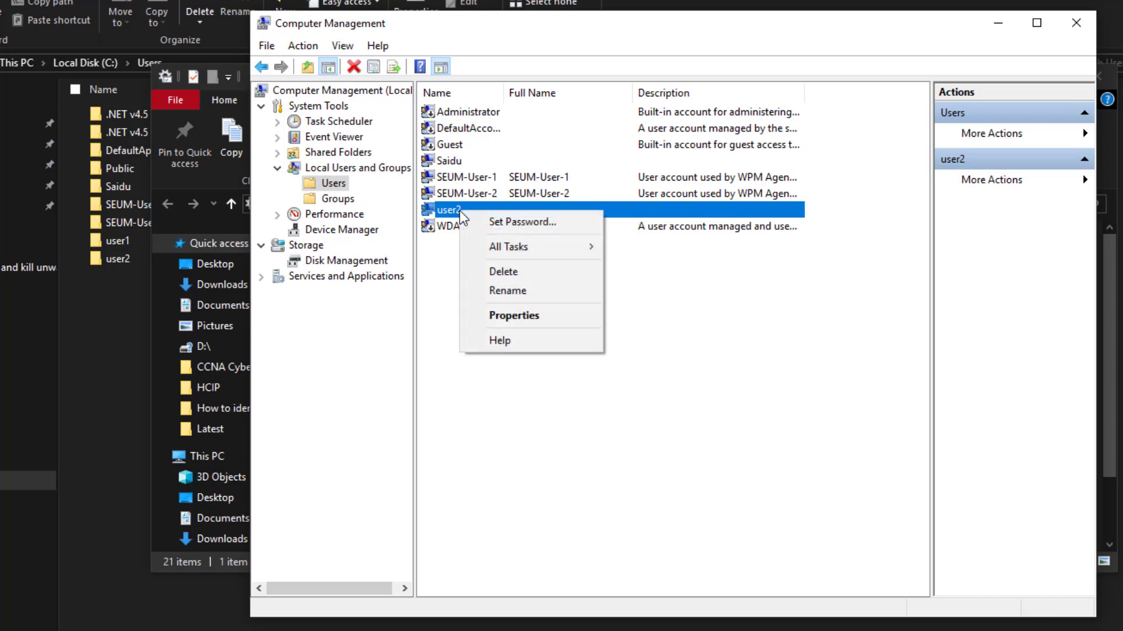
click(498, 273)
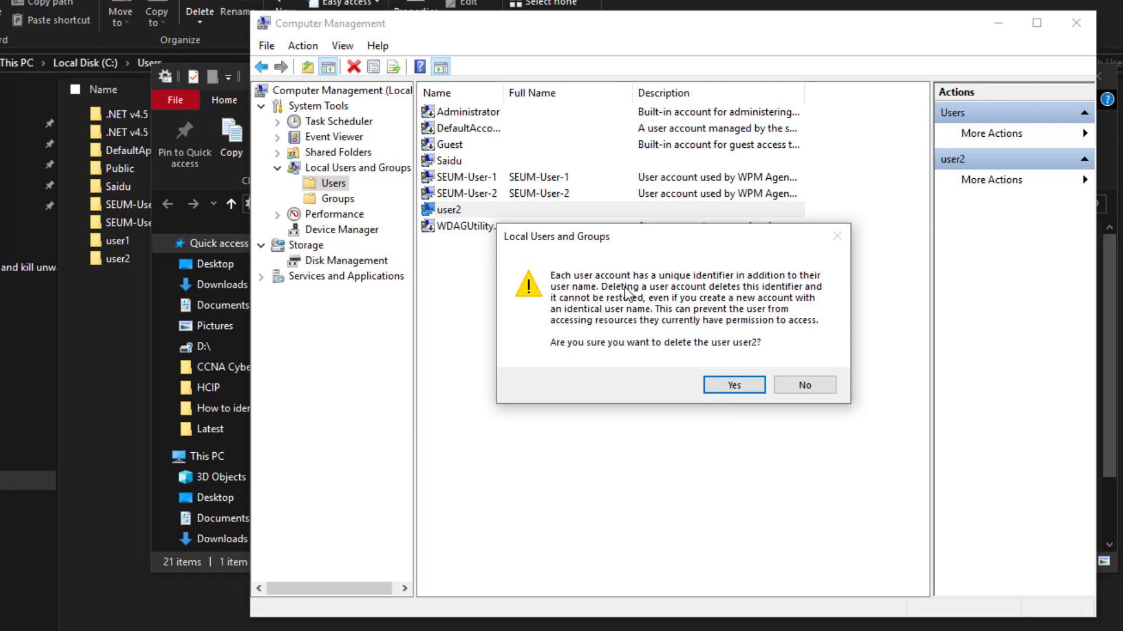
click(727, 387)
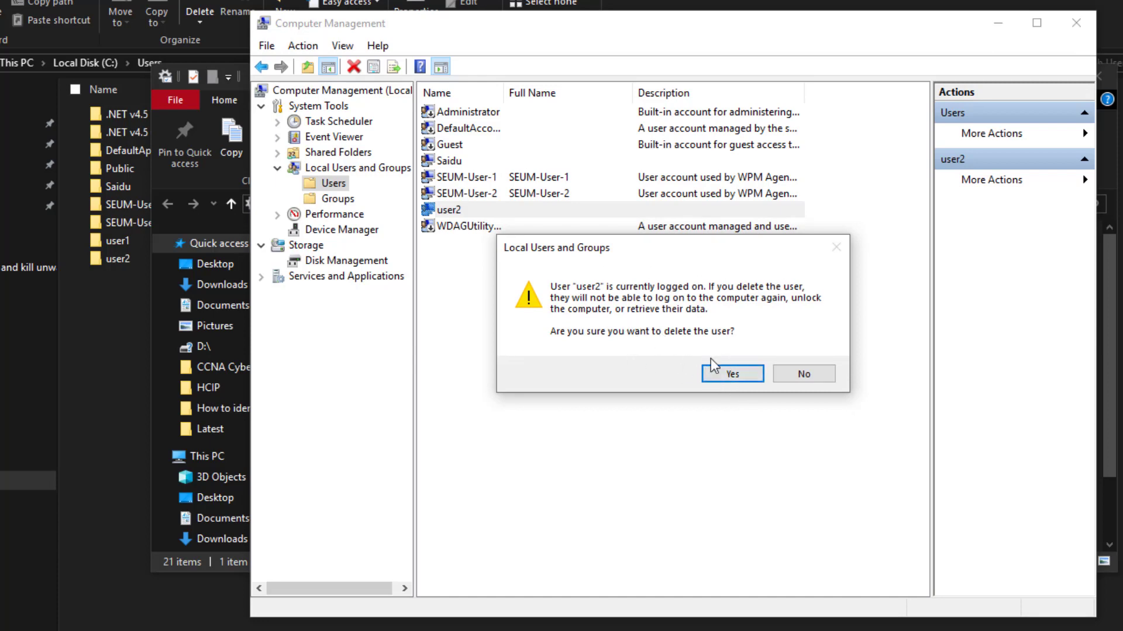
click(725, 376)
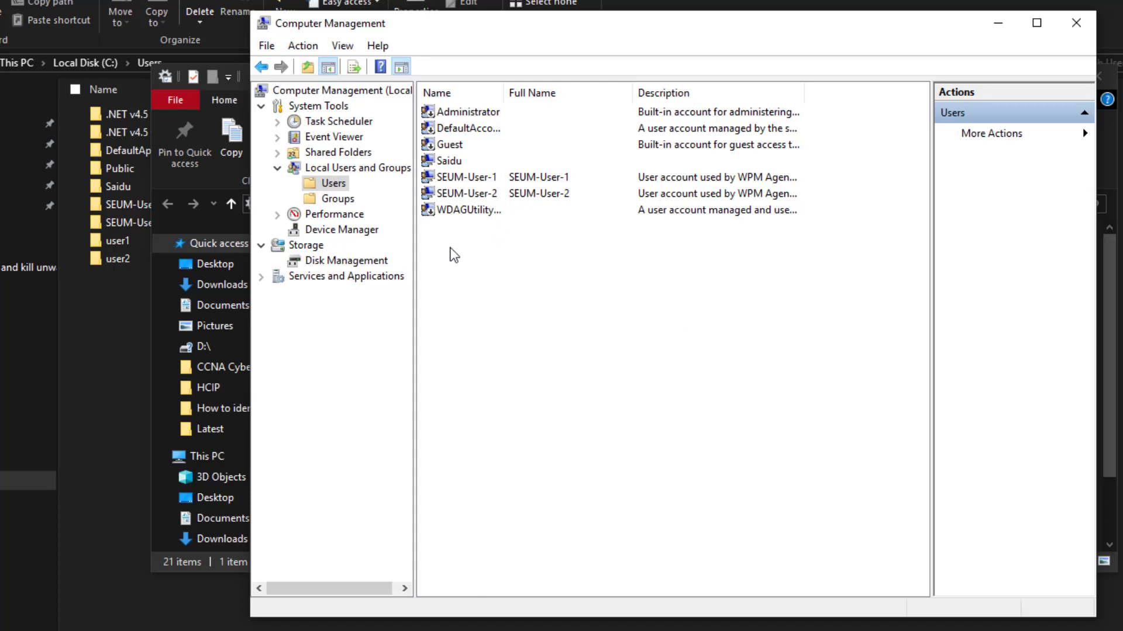
Step: Refresh the local Users list and close Computer Management
right_click(528, 285)
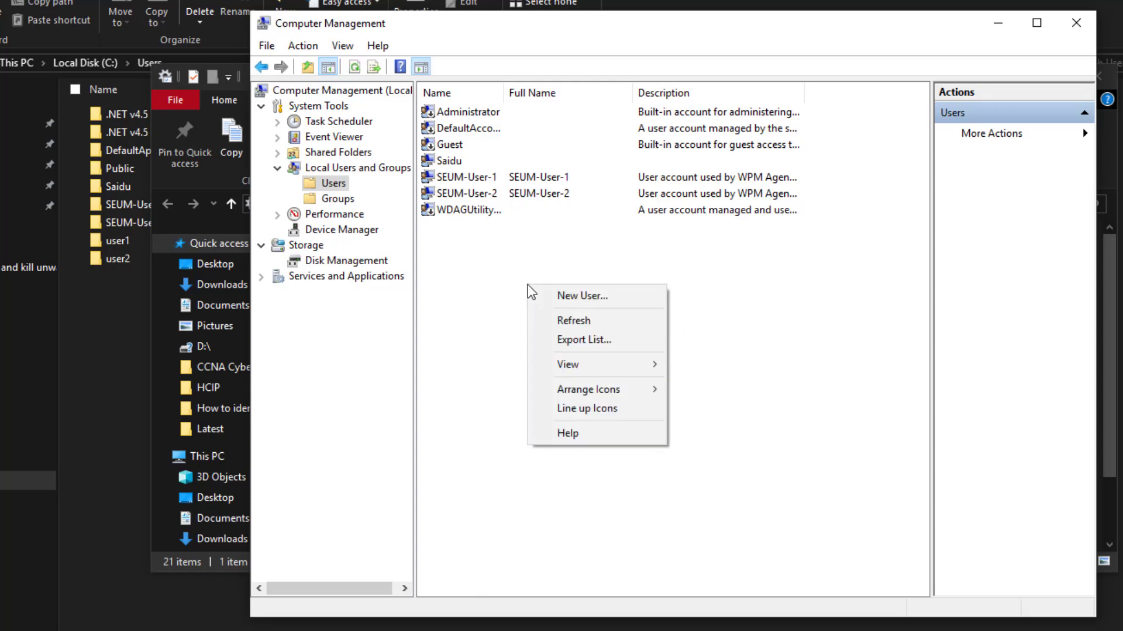
click(559, 317)
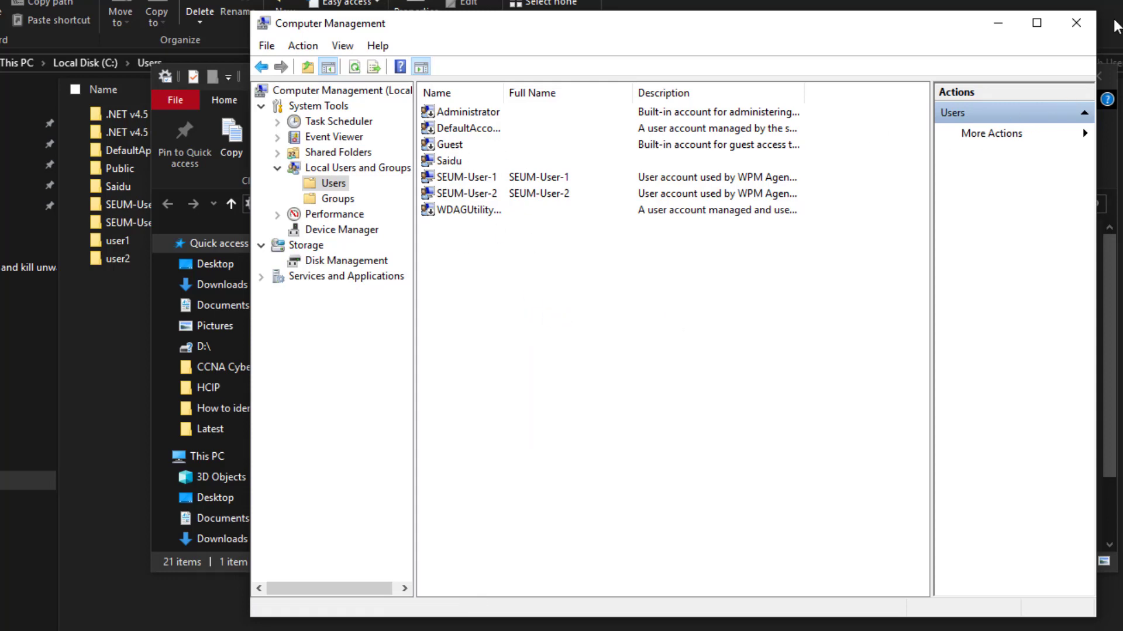
click(1073, 29)
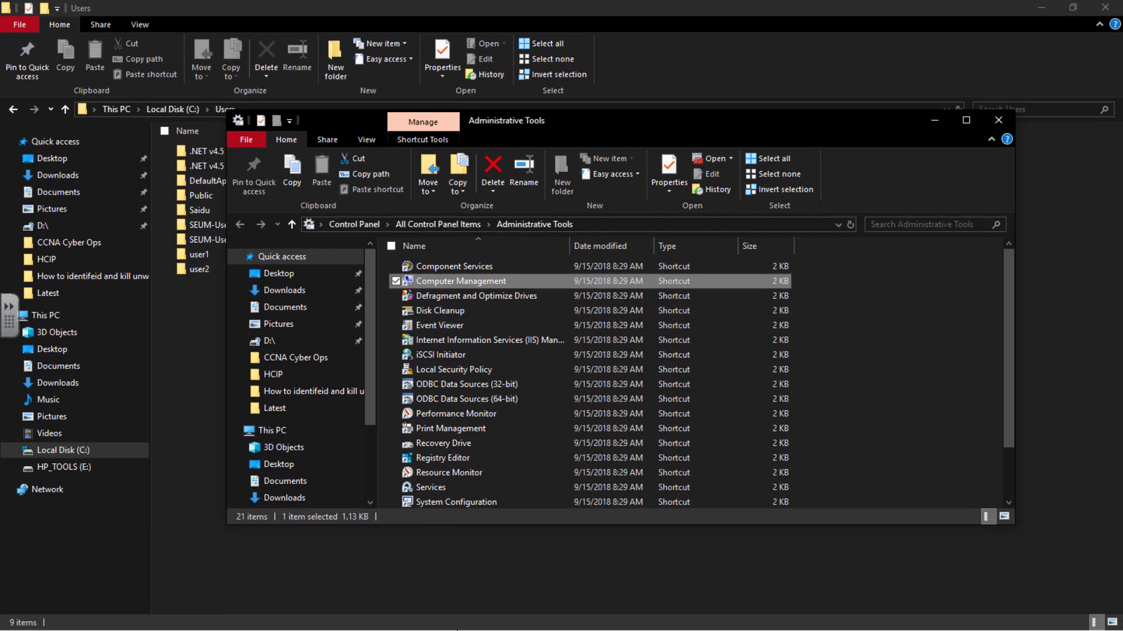
Step: Close Administrative Tools and launch Control Panel by searching 'contr'
key(super)
key(super)
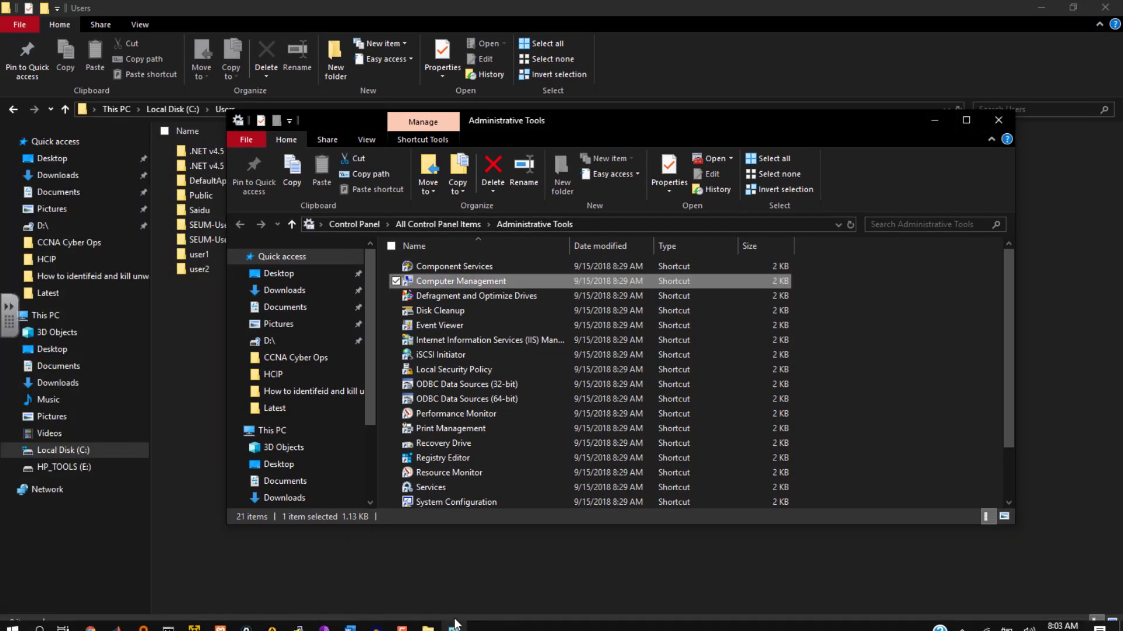
click(998, 119)
key(super)
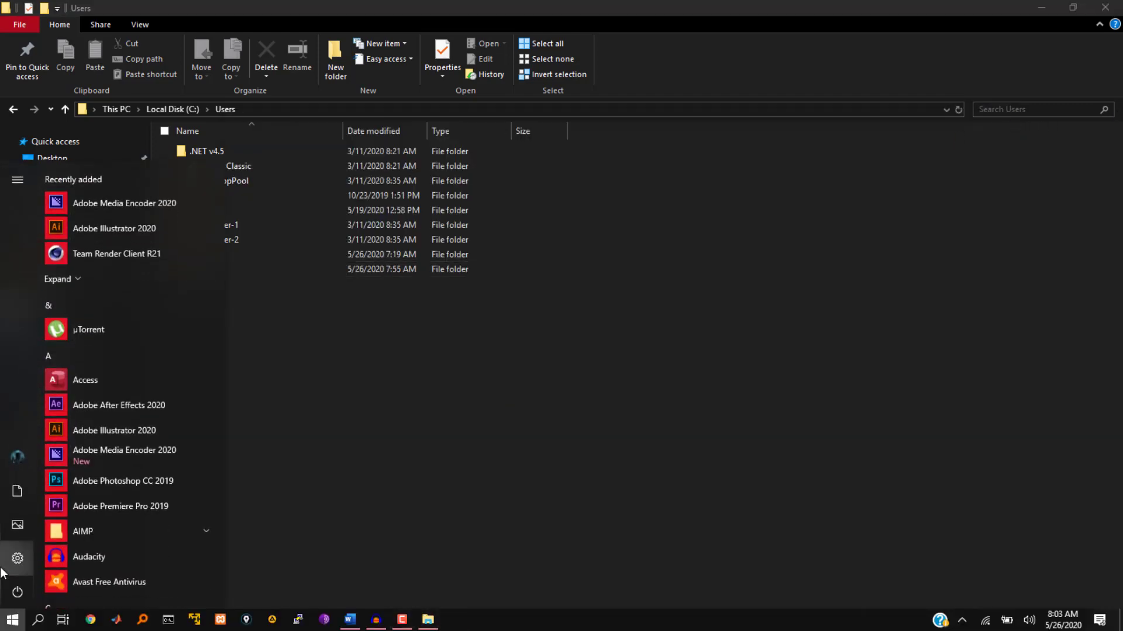
text(contr)
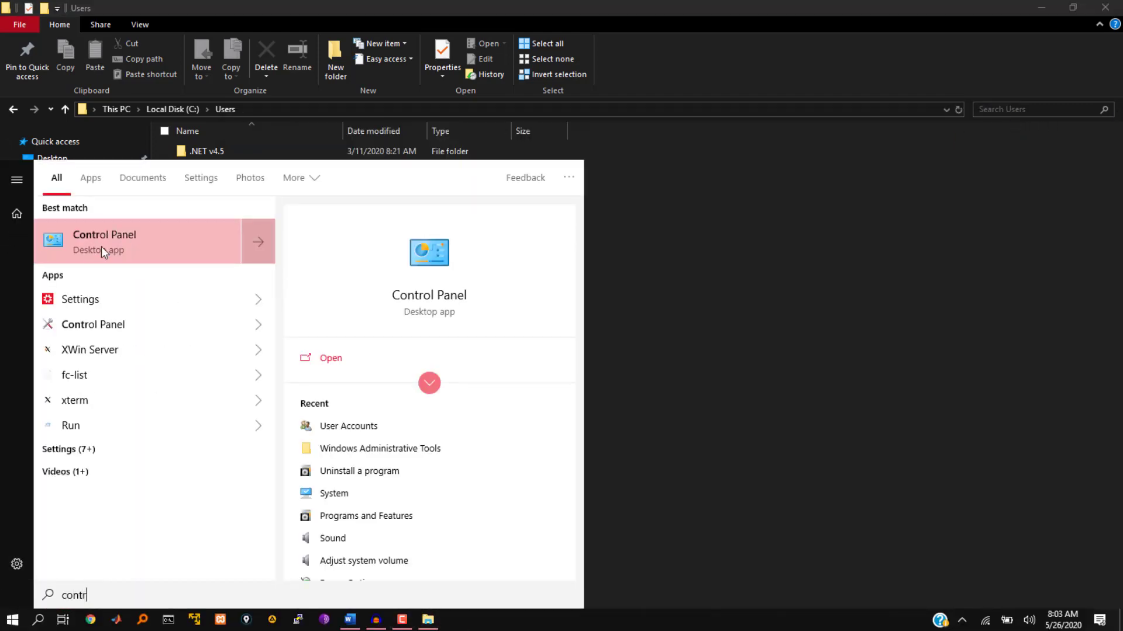
click(128, 251)
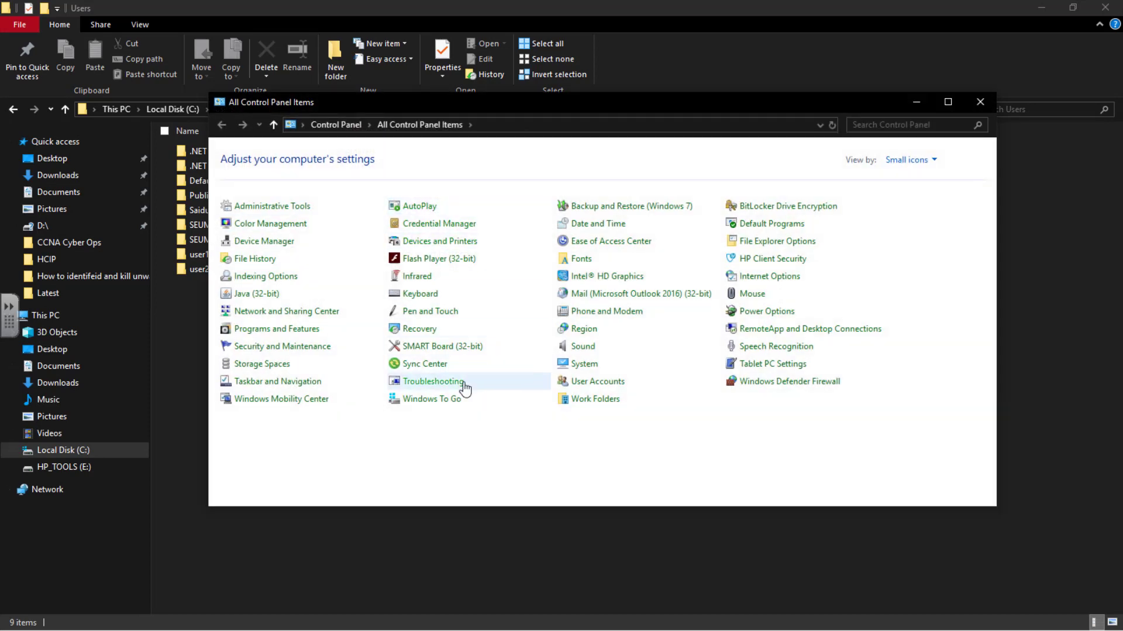
Step: Check Manage Accounts lists only the original administrator account, then close it
click(606, 386)
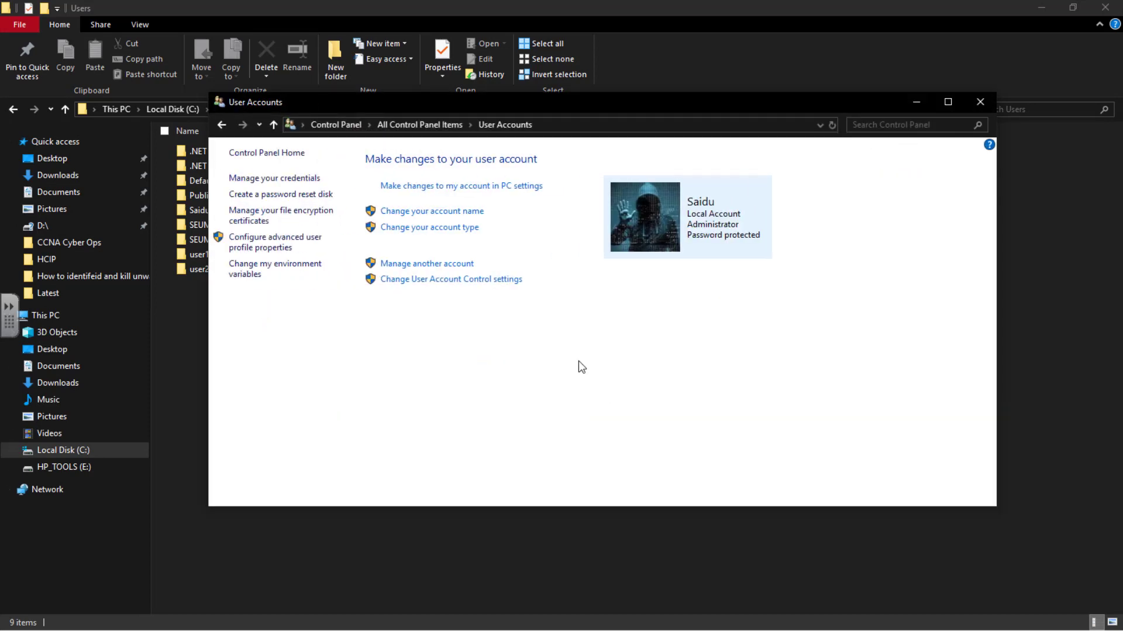
click(432, 261)
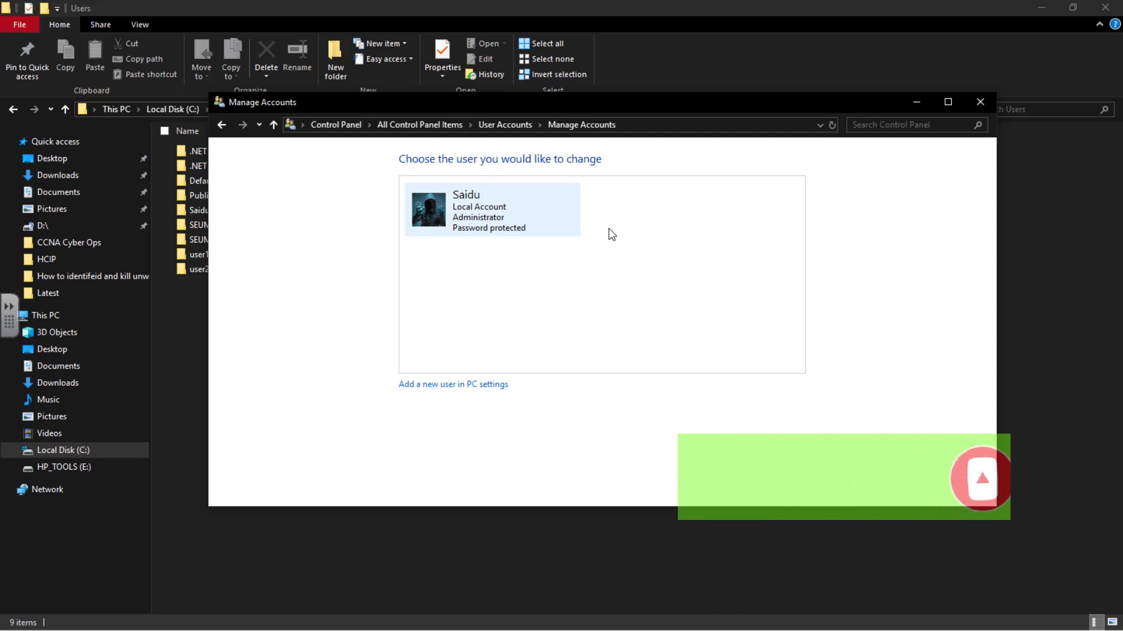
click(980, 103)
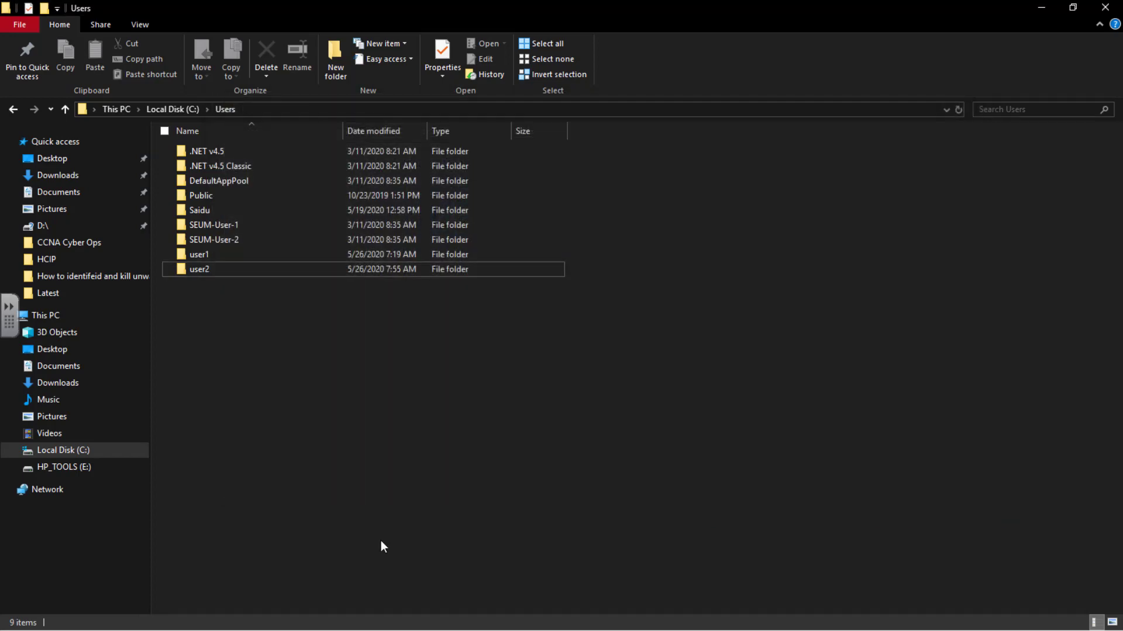